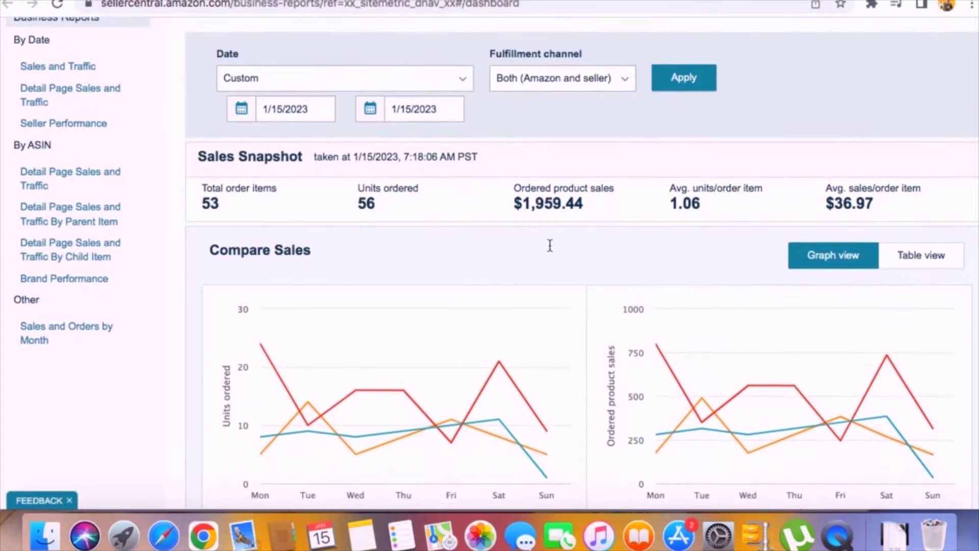
# Step: Set the sales dashboard's custom date range to start on 1/1/2022 and apply it to refresh the sales snapshot
pyautogui.doubleClick(552, 205)
pyautogui.click(296, 112)
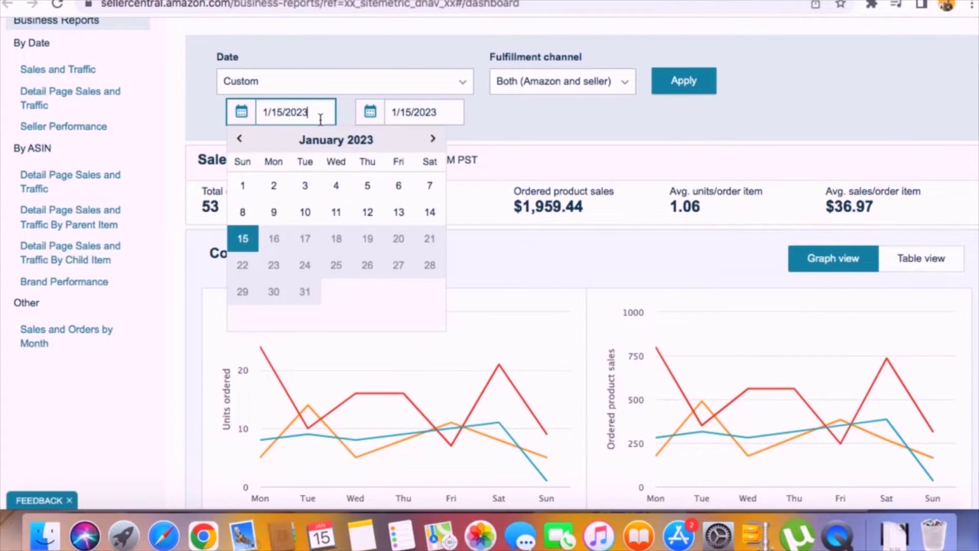
pyautogui.click(242, 140)
pyautogui.click(241, 140)
pyautogui.click(242, 139)
pyautogui.click(430, 193)
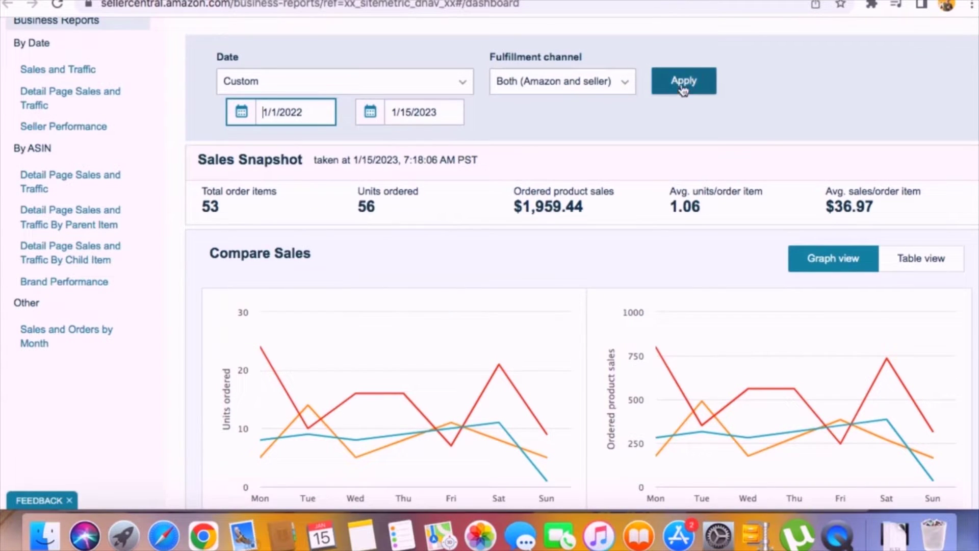
pyautogui.click(684, 82)
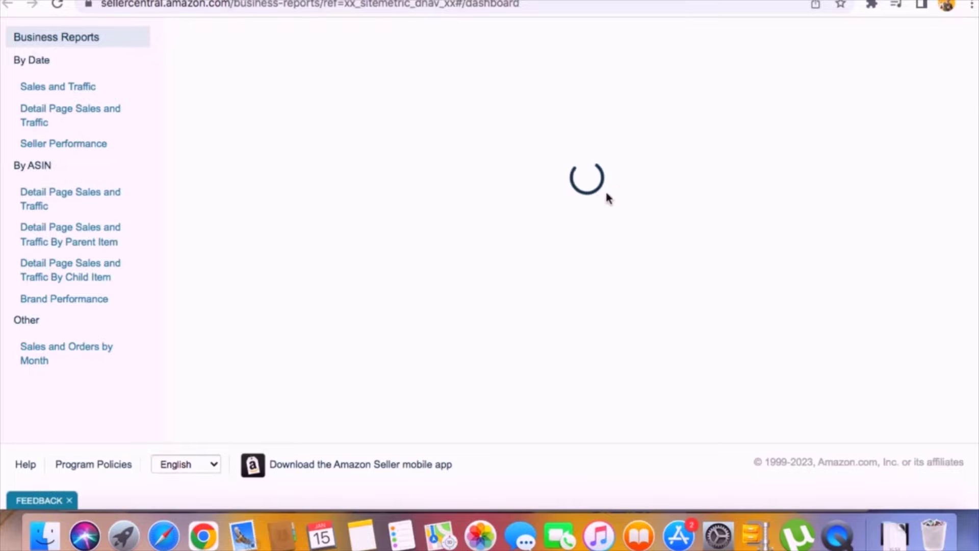
pyautogui.scroll(-1, 591, 194)
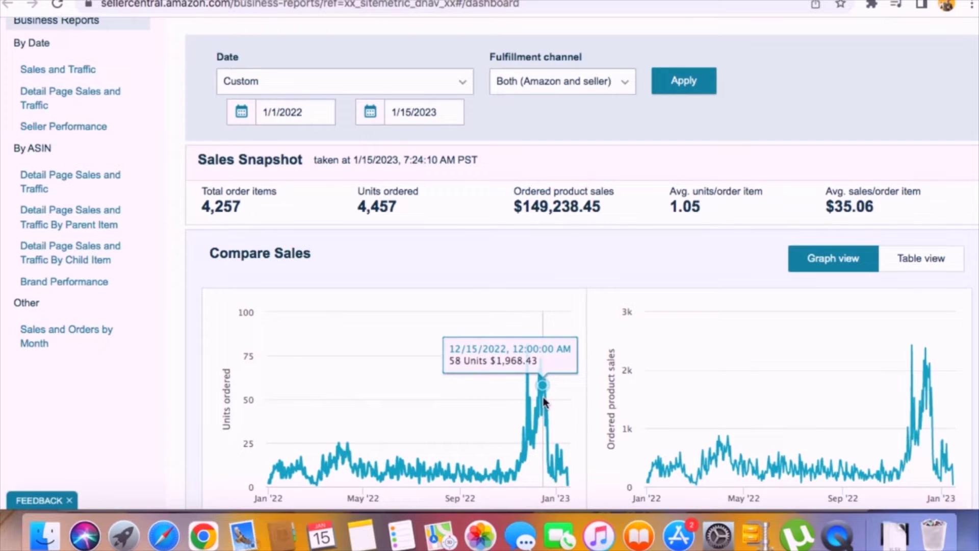
pyautogui.moveTo(602, 207); pyautogui.dragTo(513, 206)
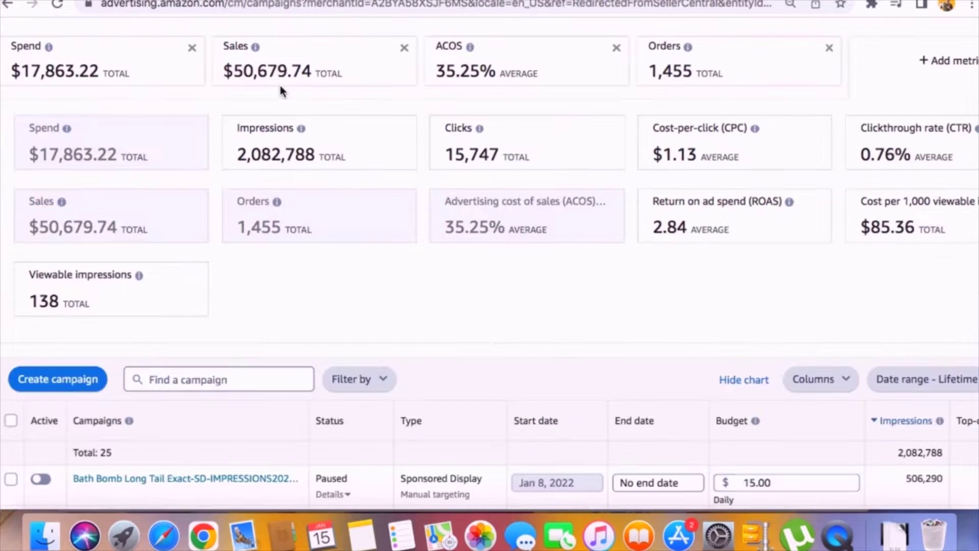
pyautogui.tripleClick(72, 72)
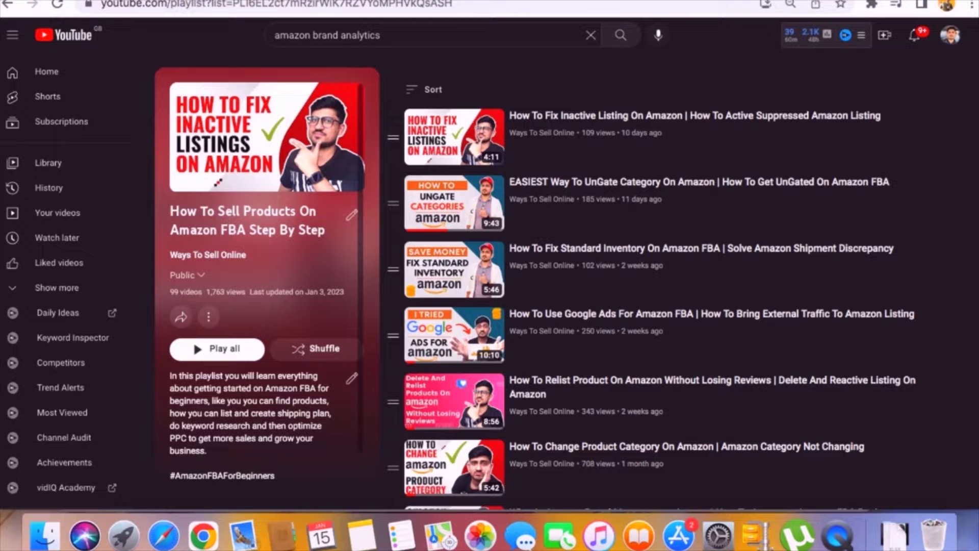
pyautogui.scroll(-3, 708, 221)
pyautogui.scroll(3, 708, 221)
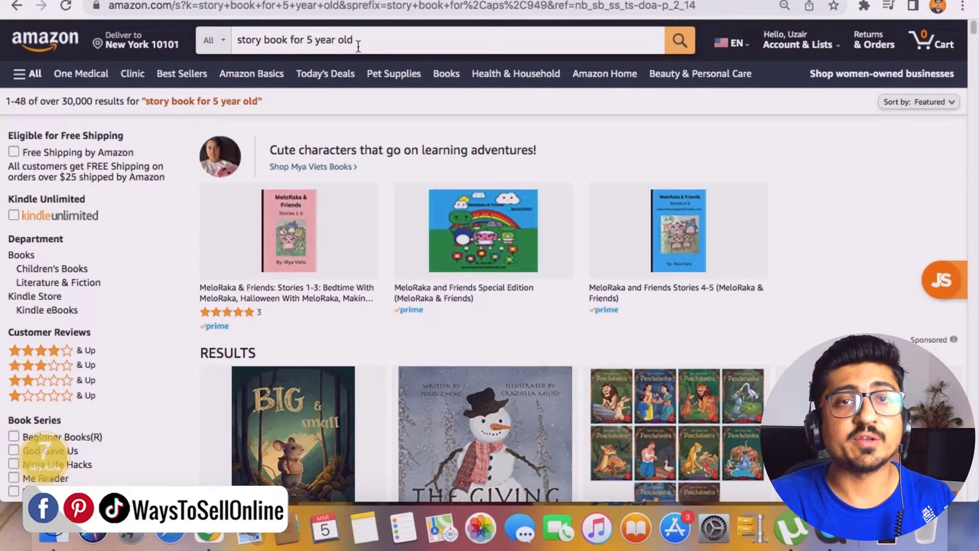
# Step: Look up the search suggestions for "story book", "story book for" and "story book for t"
pyautogui.click(378, 45)
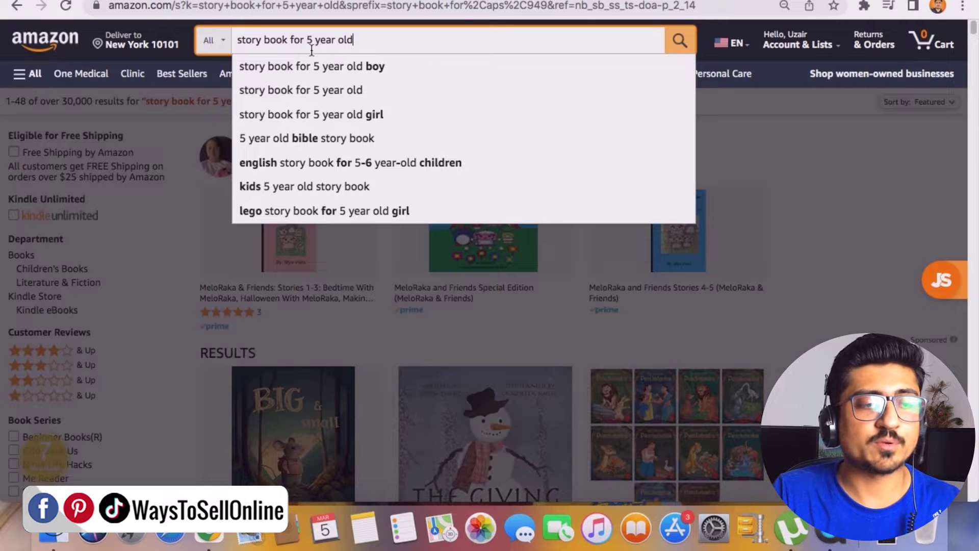
pyautogui.moveTo(288, 42); pyautogui.dragTo(415, 35)
pyautogui.press('BackSpace')
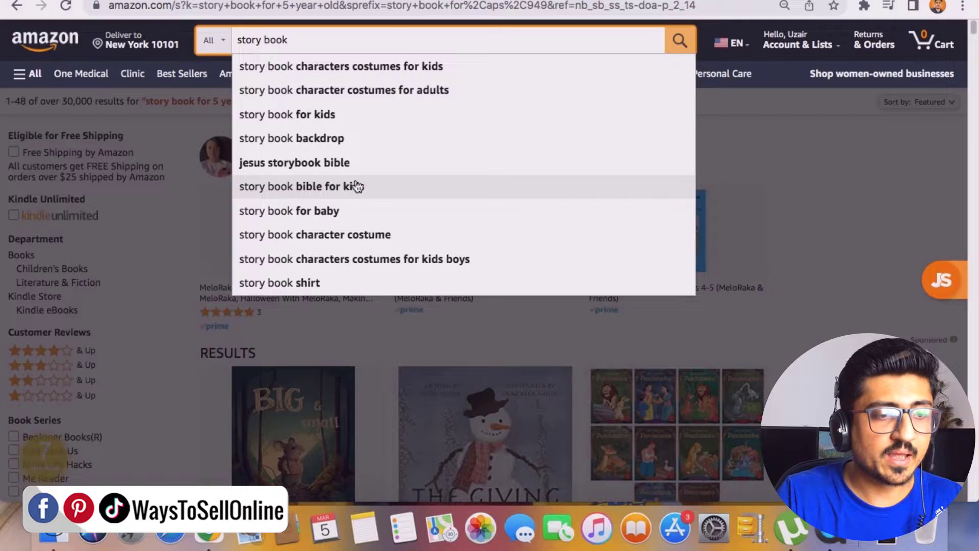
pyautogui.write('for')
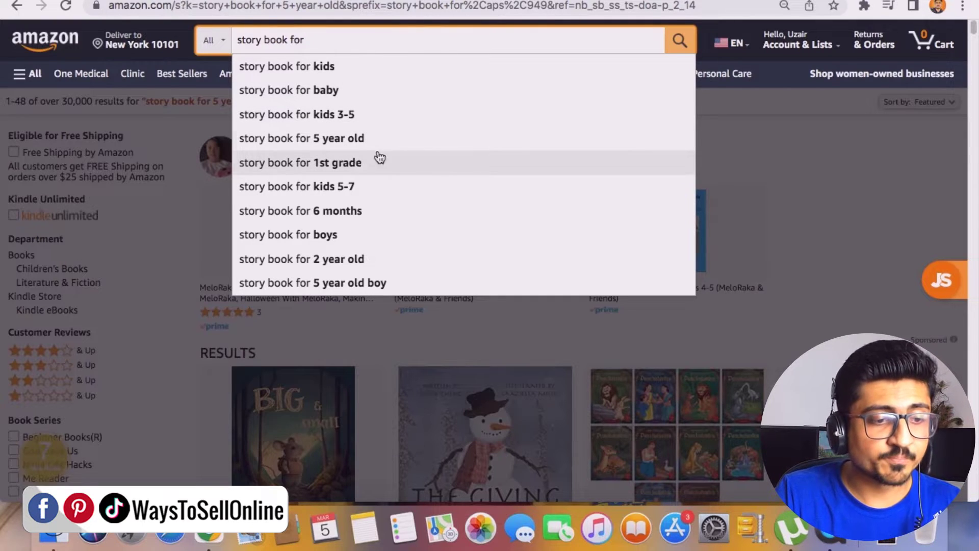
pyautogui.write('t')
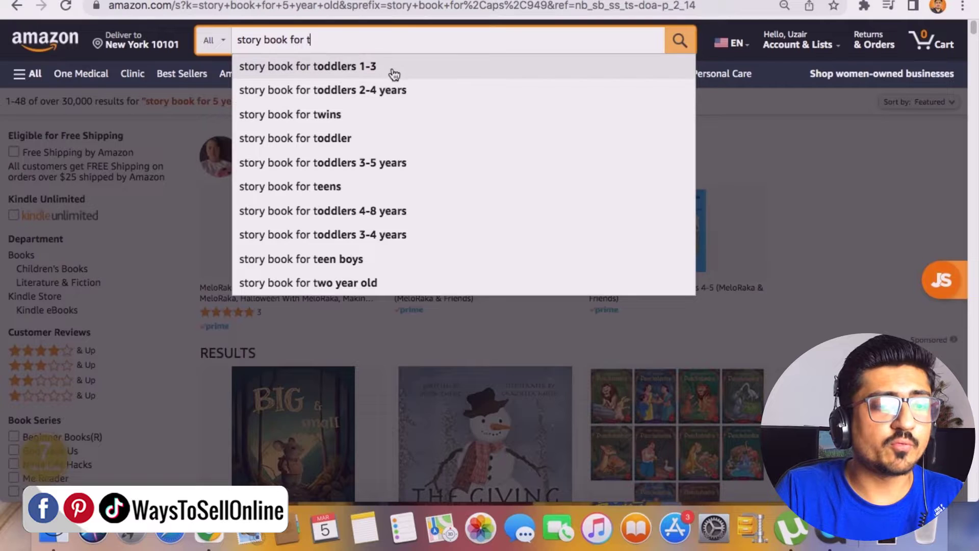
# Step: Change the search phrase to "story book for kids" and run the suggested search "story book for kids 3-5"
pyautogui.press('BackSpace')
pyautogui.write('kids')
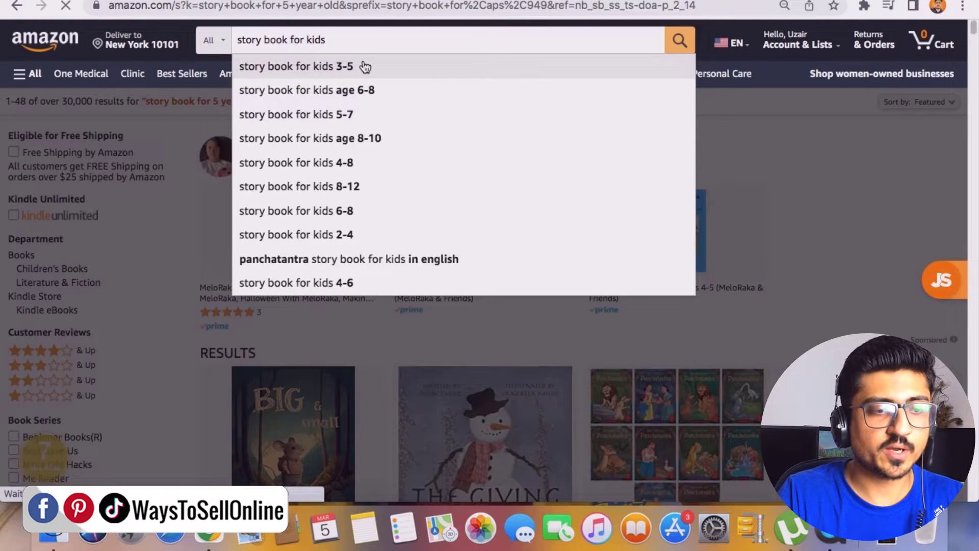
pyautogui.click(365, 65)
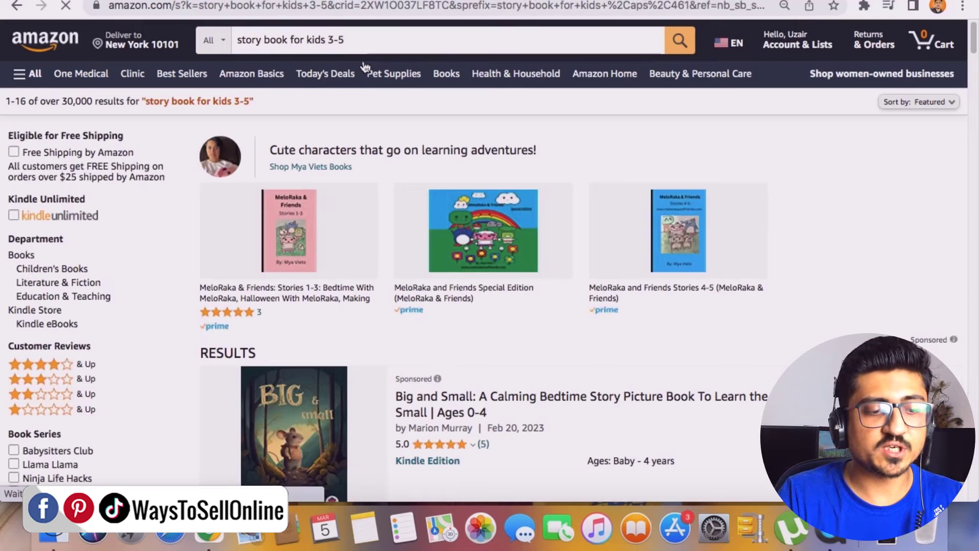
# Step: Browse the story book results and open the product page of "Twirl: God Loves You and Created You with Your Own Special Twirl"
pyautogui.scroll(-10, 637, 371)
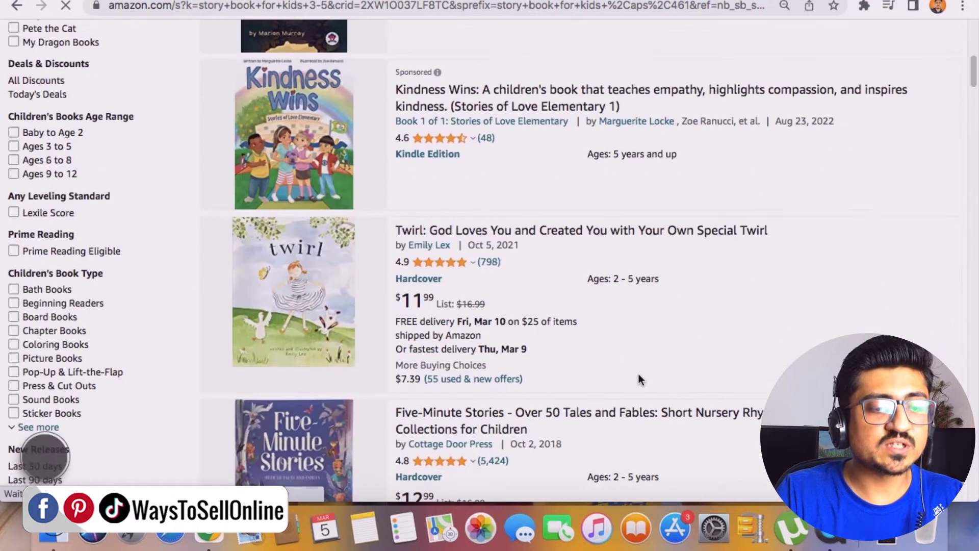
pyautogui.scroll(-5, 592, 250)
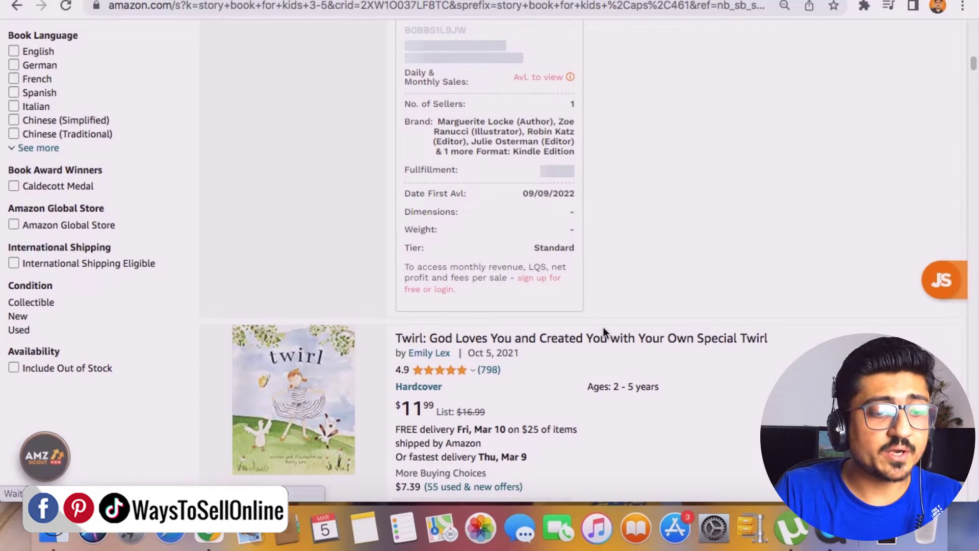
pyautogui.scroll(-5, 607, 326)
pyautogui.scroll(-14, 611, 329)
pyautogui.scroll(12, 611, 329)
pyautogui.scroll(5, 611, 332)
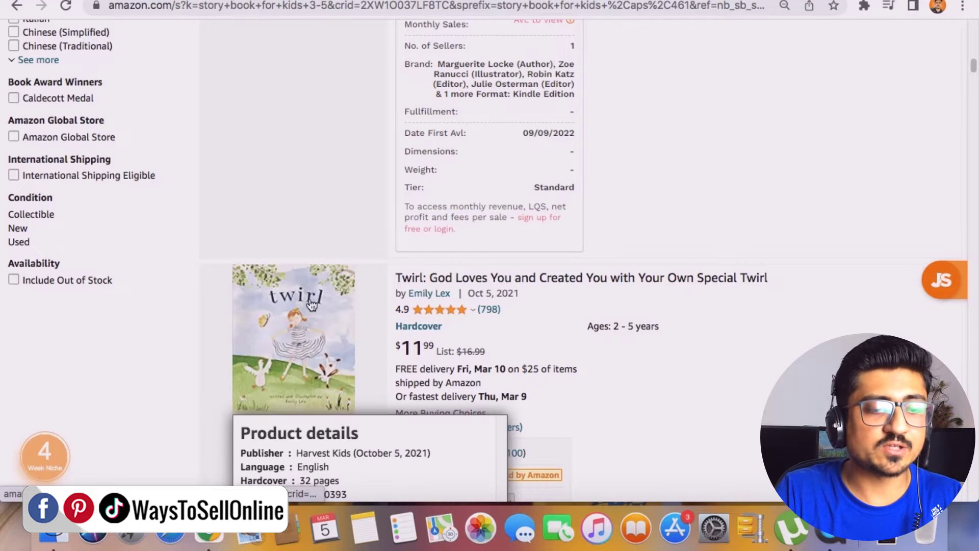
pyautogui.click(444, 278)
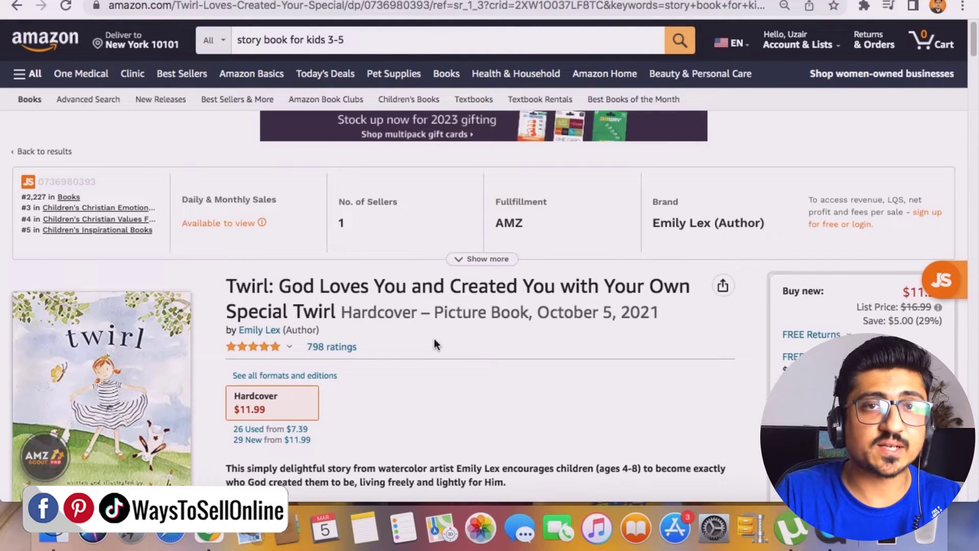
# Step: View the book's second and third sample images in the full image gallery, and close the gallery
pyautogui.scroll(-3, 417, 360)
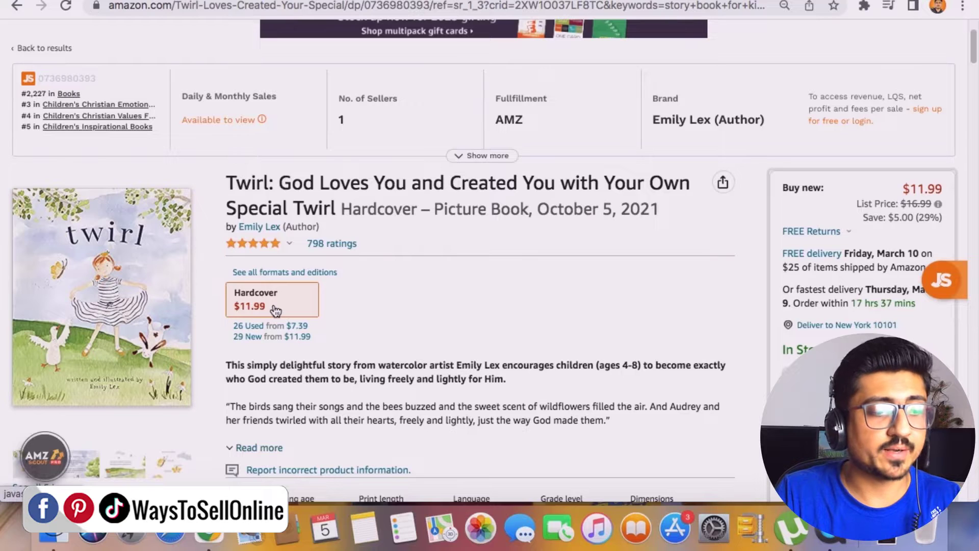
pyautogui.scroll(-3, 276, 310)
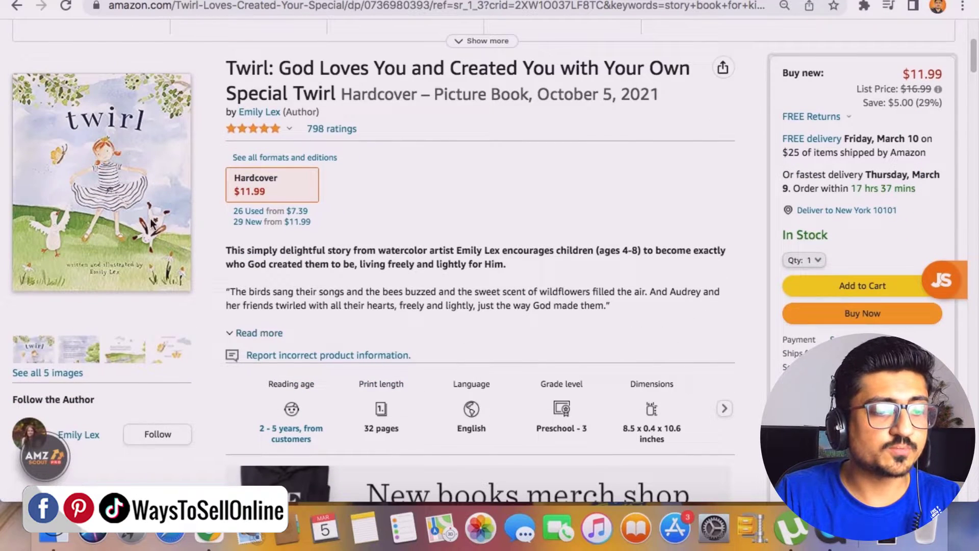
pyautogui.click(57, 373)
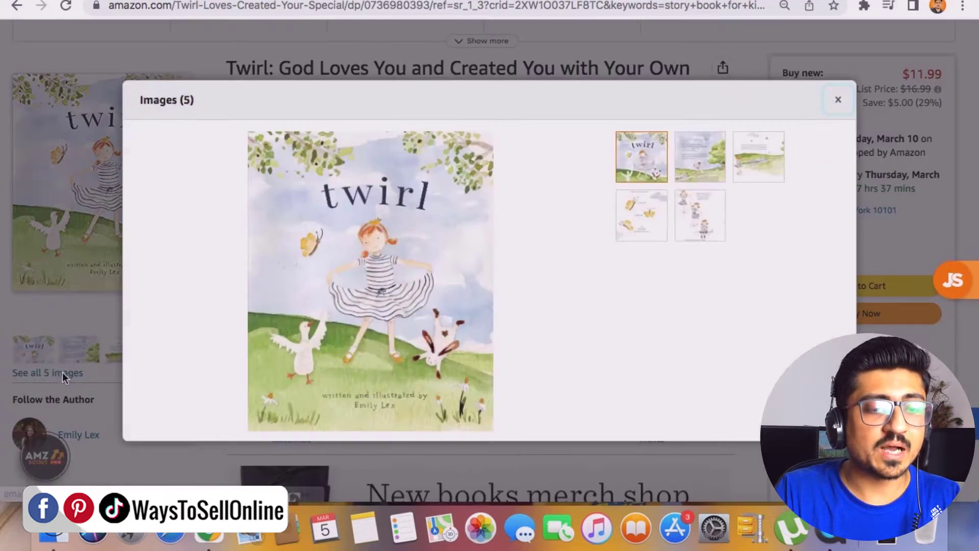
pyautogui.click(709, 161)
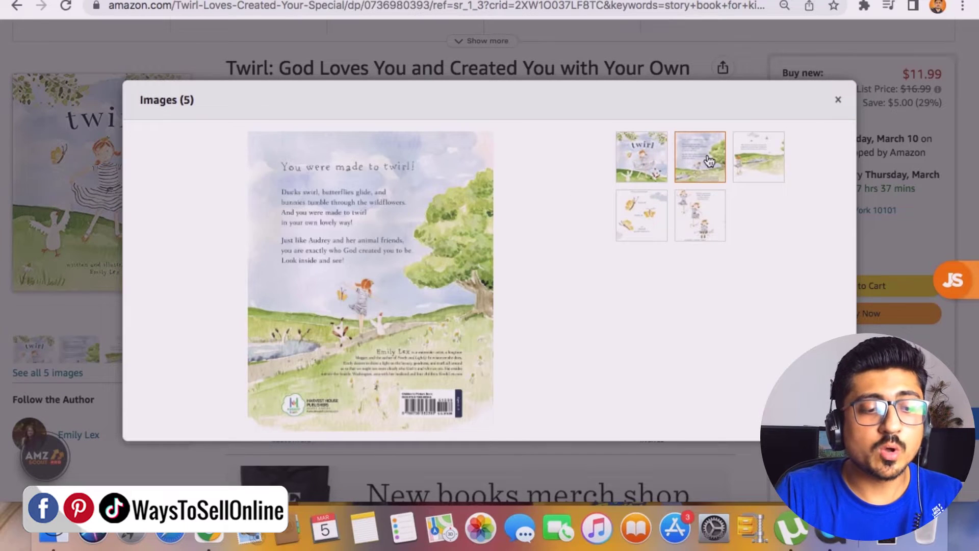
pyautogui.click(763, 162)
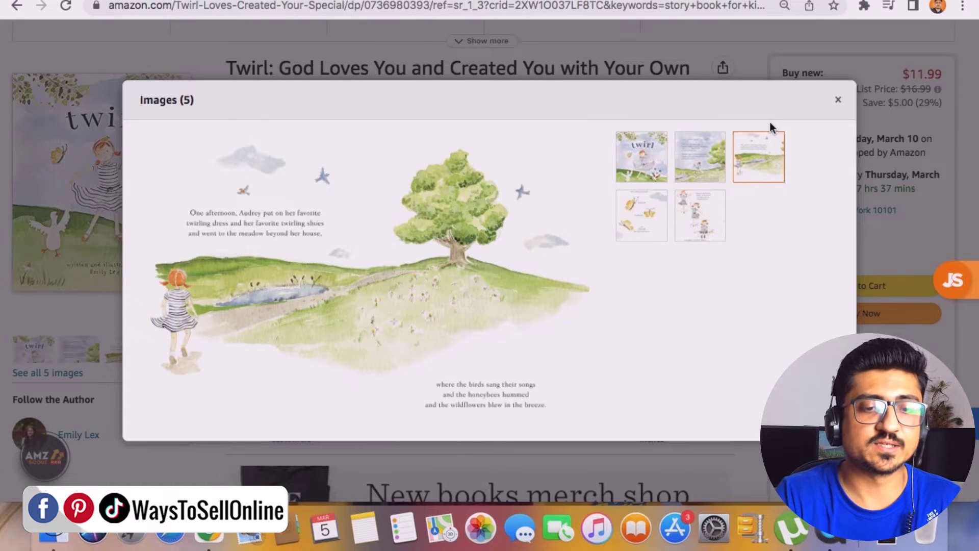
pyautogui.click(837, 100)
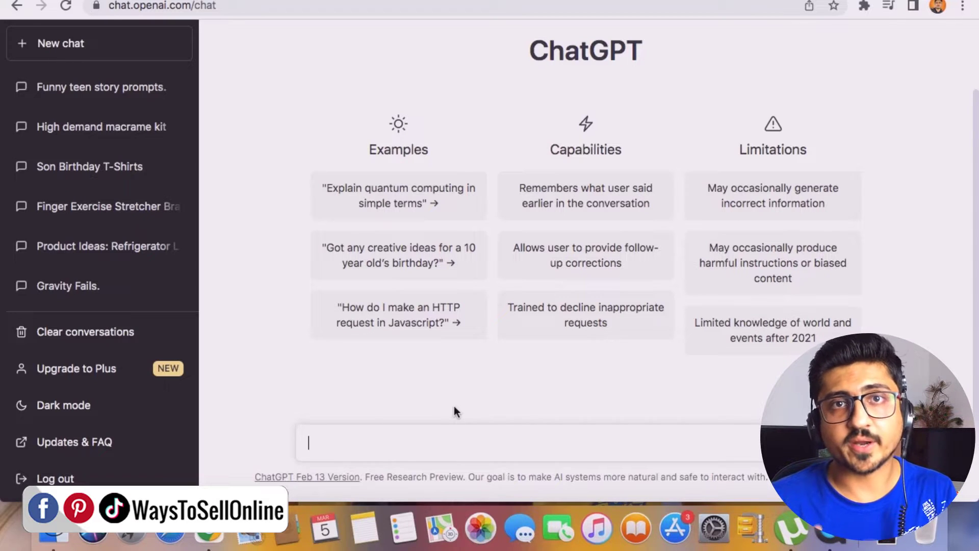
# Step: Send the prompt "hey chatgpt please find some good topics ideas for me for story books for kids age 3 to 5"
pyautogui.write('hey chatgpt please find some good topics ideas for me for story books for kids ag')
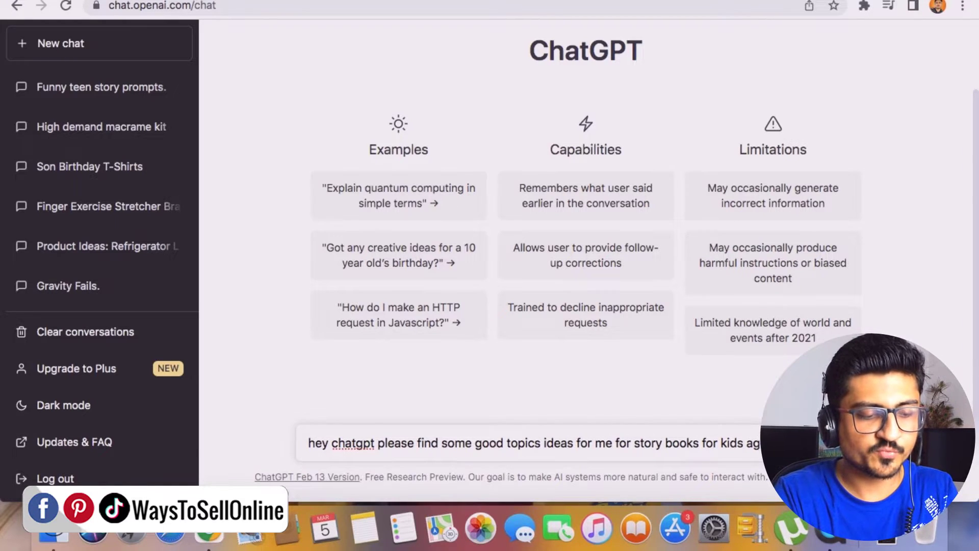
pyautogui.write('e 3 to 5')
pyautogui.press('Return')
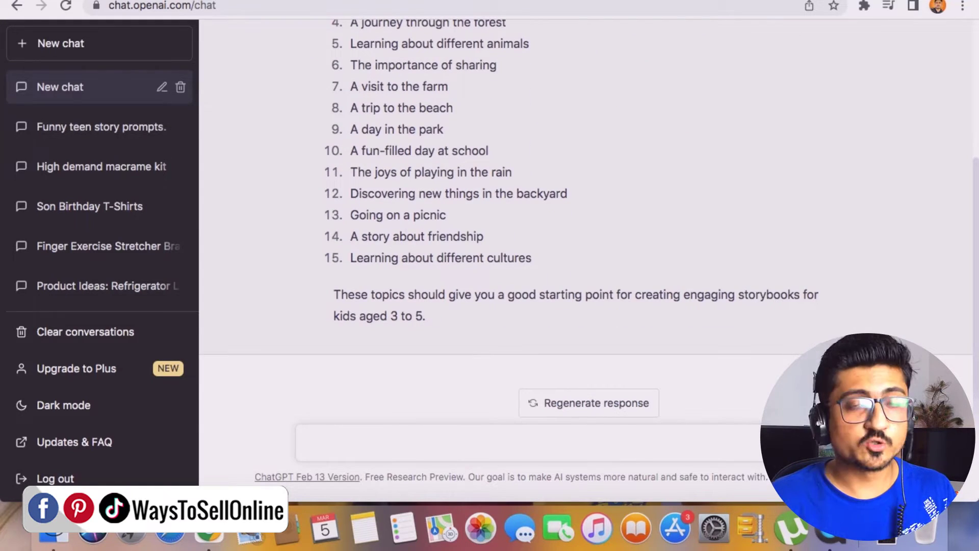
# Step: Copy the third suggested topic, "The magical world of unicorns", into the new chat message
pyautogui.scroll(3, 499, 227)
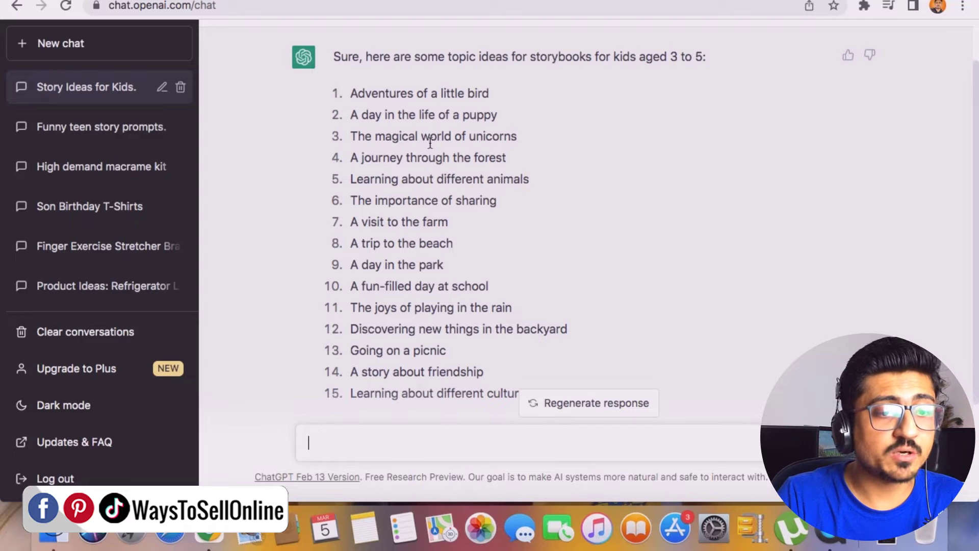
pyautogui.moveTo(351, 135); pyautogui.dragTo(500, 138)
pyautogui.rightClick(500, 138)
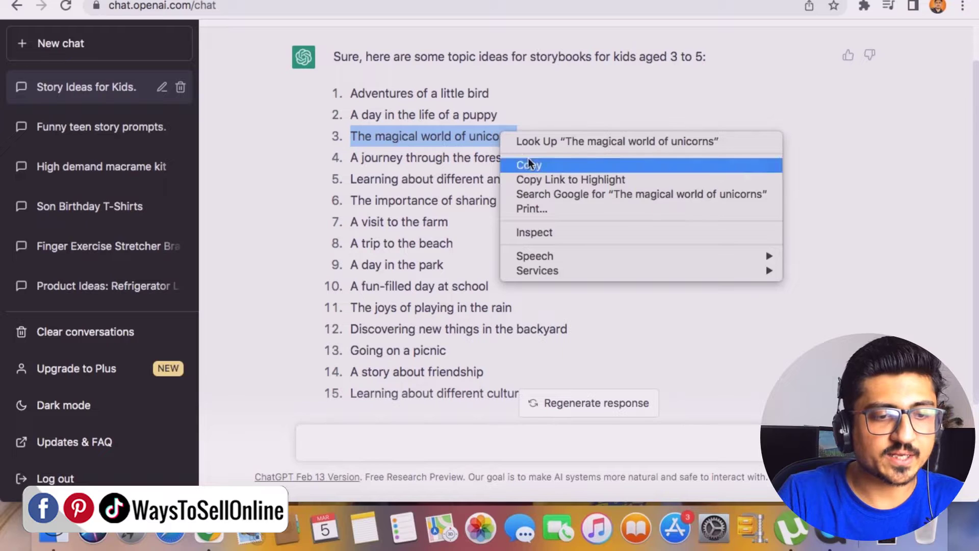
pyautogui.click(528, 158)
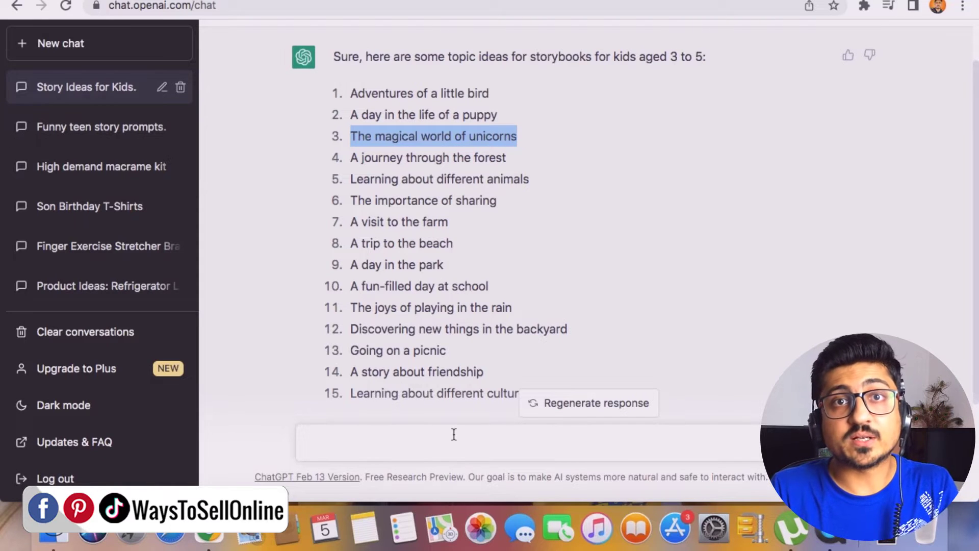
pyautogui.click(454, 434)
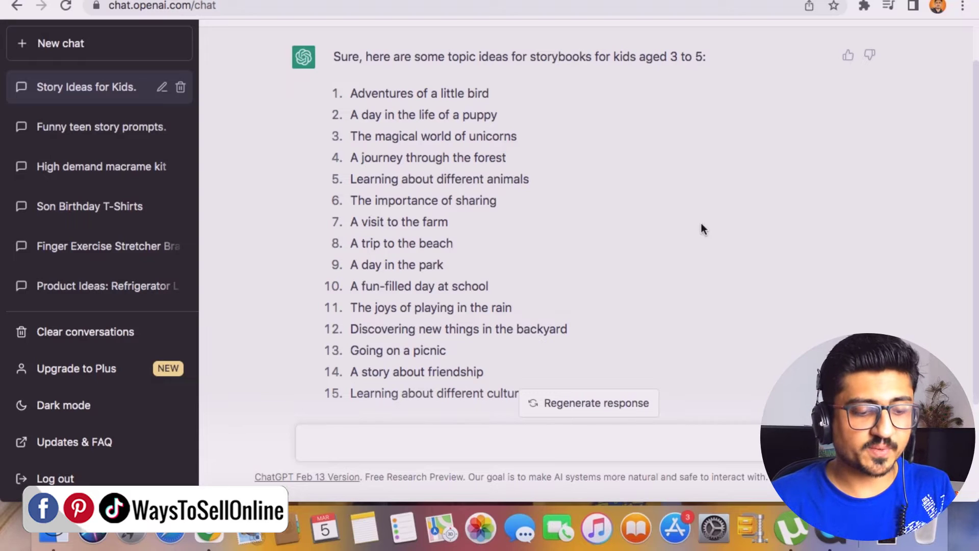
pyautogui.press('super+v')
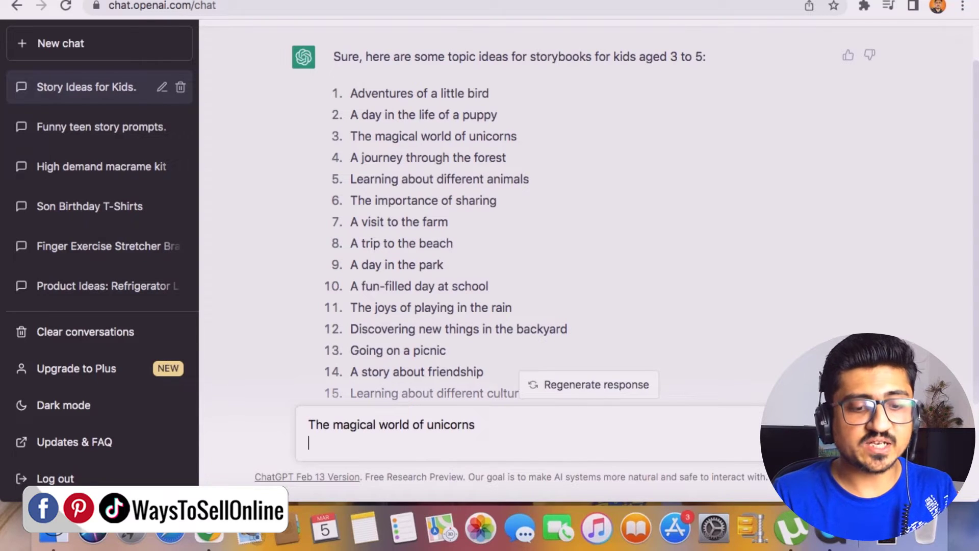
# Step: Add "please create chapters for me ragerding above topic for my story book" to the message, send it, and review the suggested chapters
pyautogui.write('please cr')
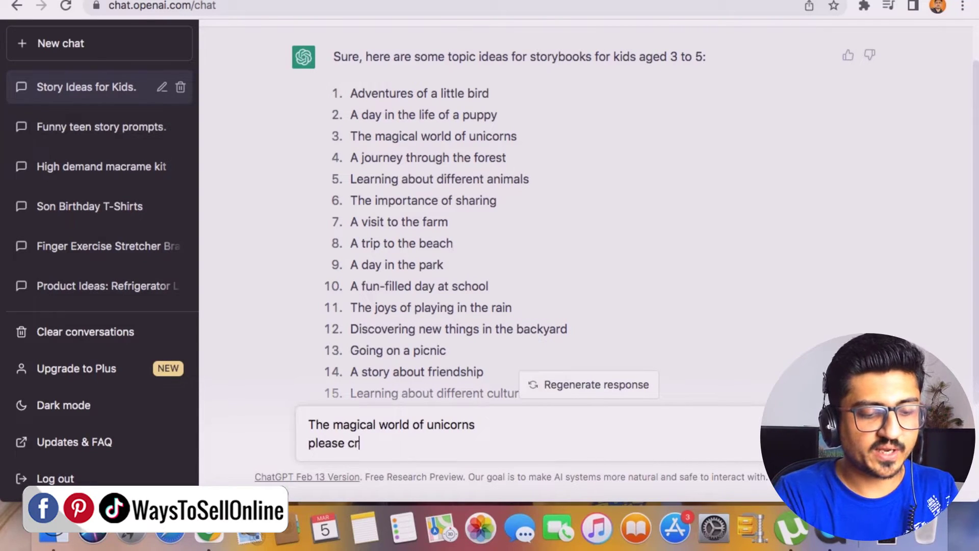
pyautogui.write('eate chapters')
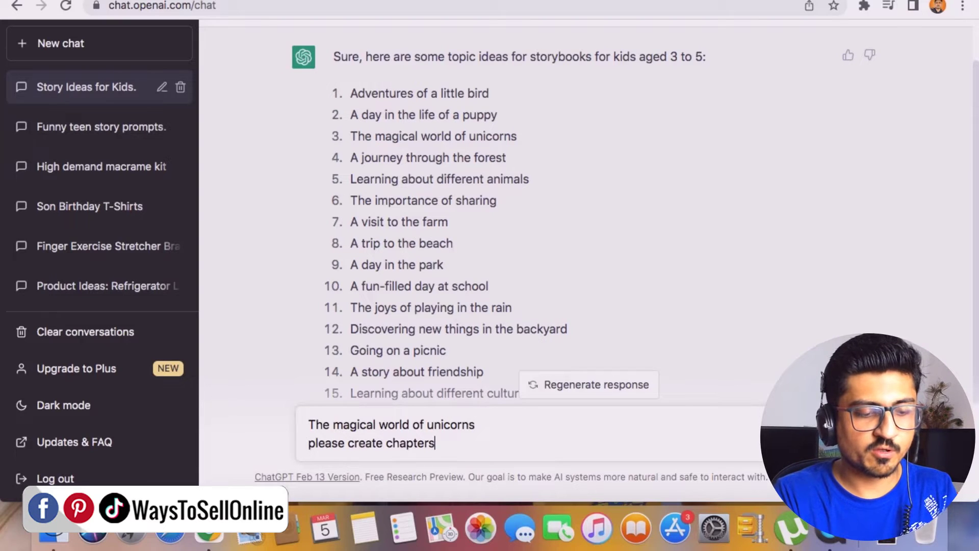
pyautogui.write(' for me ragerding')
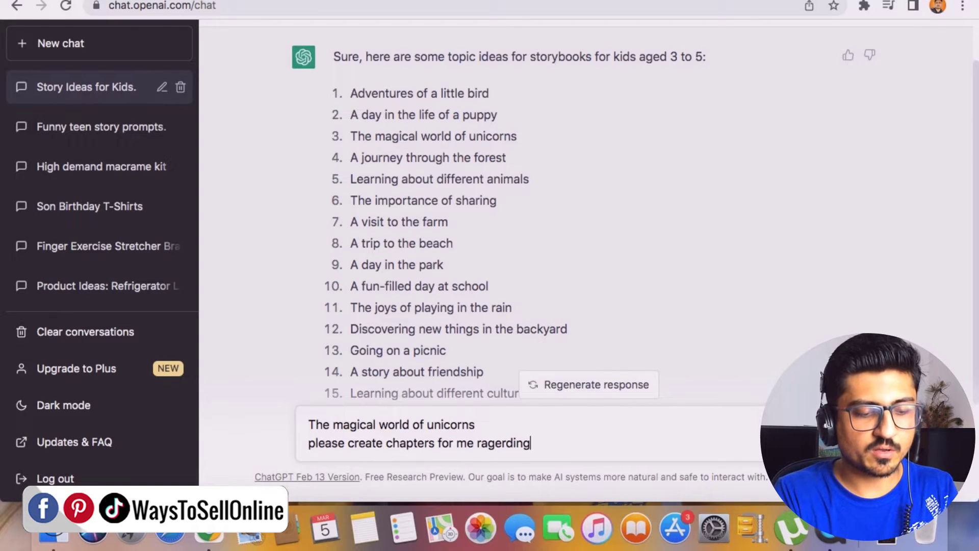
pyautogui.write(' above topic for ')
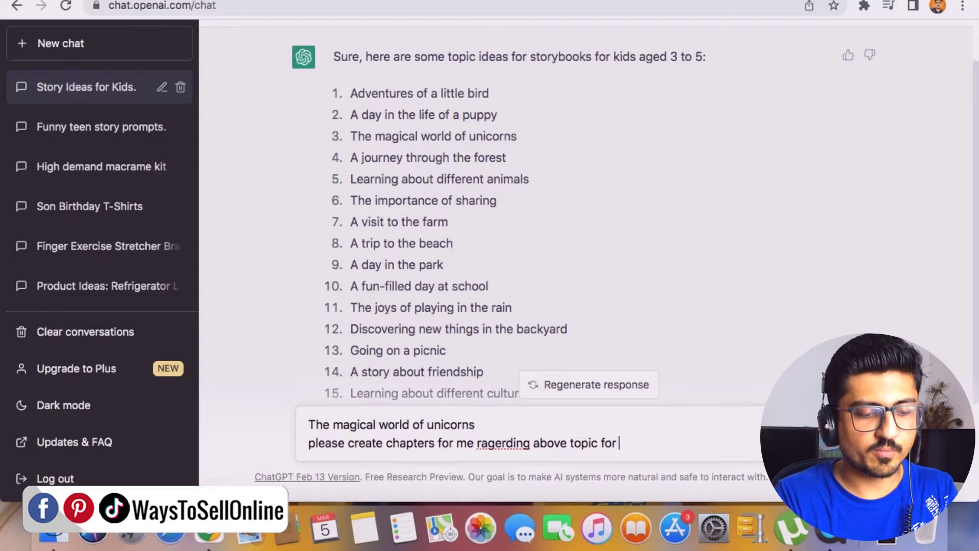
pyautogui.write('my story book')
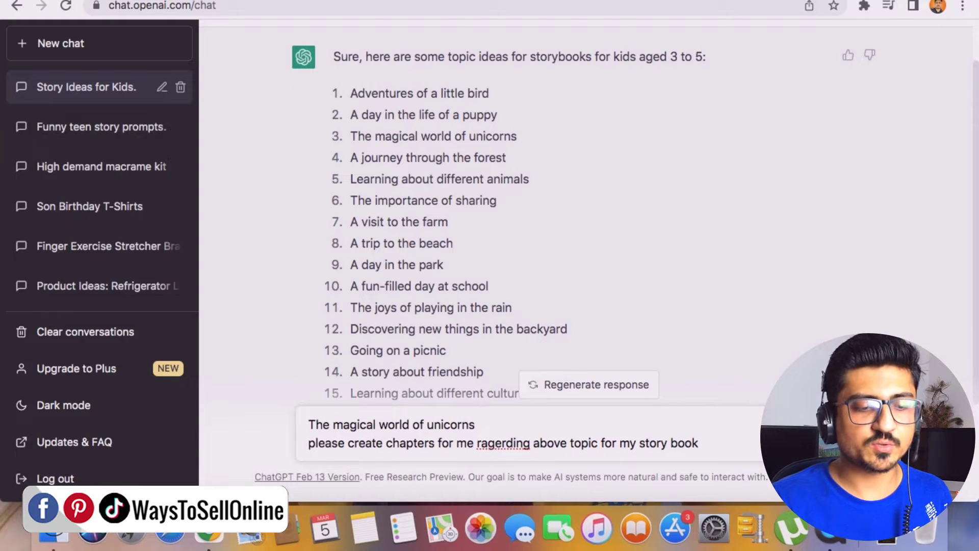
pyautogui.press('Return')
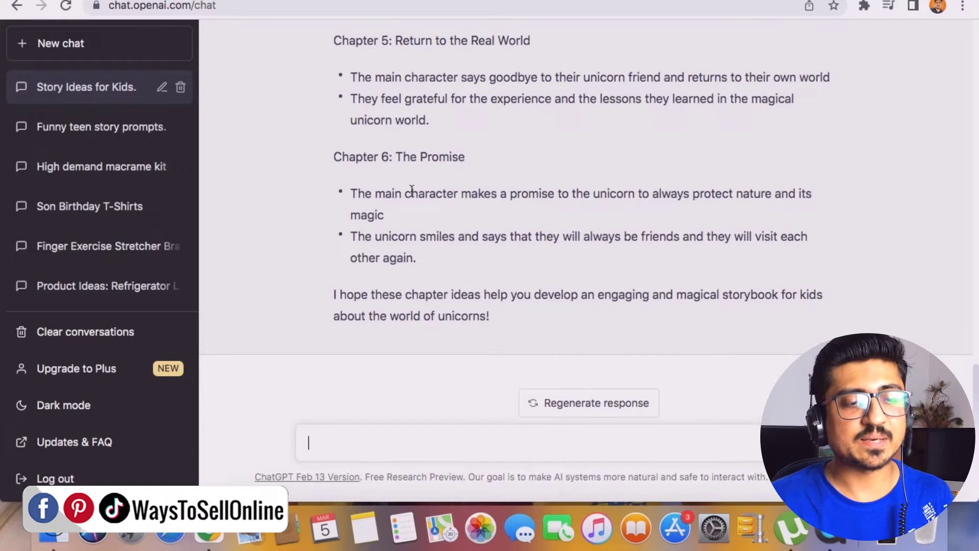
pyautogui.scroll(2, 468, 171)
pyautogui.scroll(15, 468, 170)
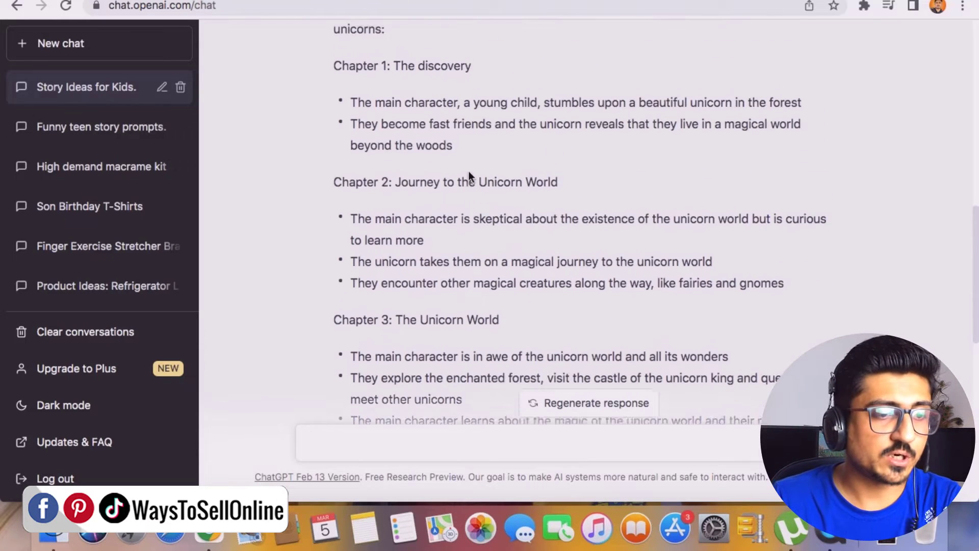
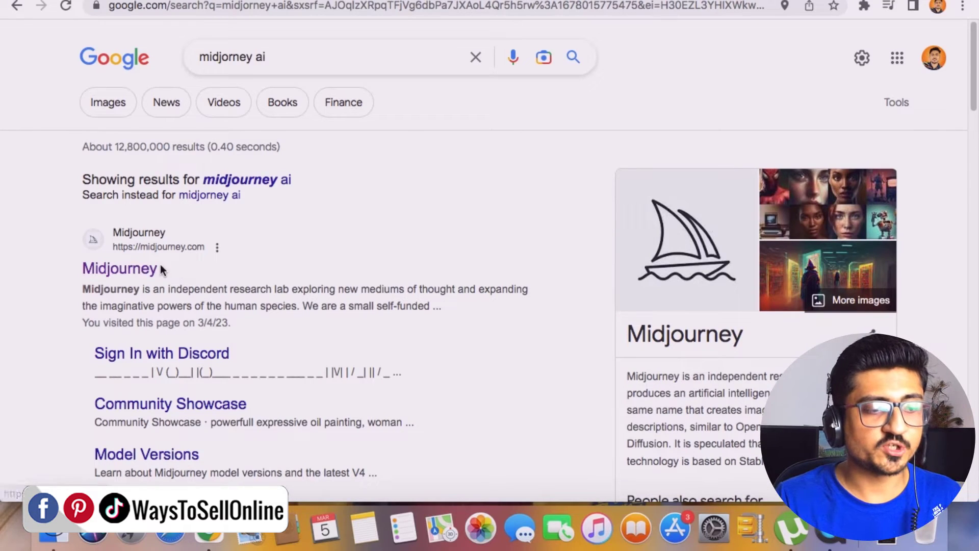
# Step: Open the Midjourney site from the search results and examine the prompts and generated images in its Discord newbies-4 channel
pyautogui.click(147, 277)
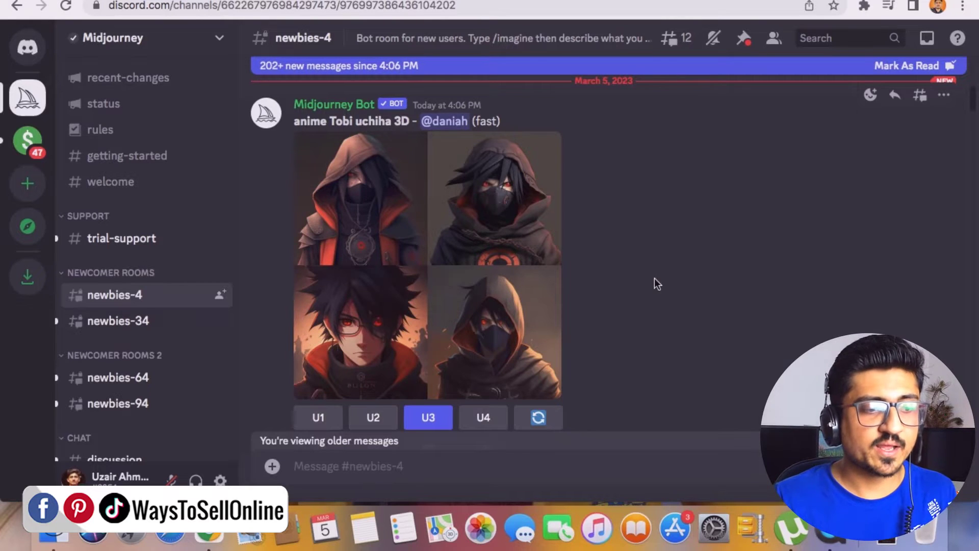
pyautogui.scroll(5, 655, 280)
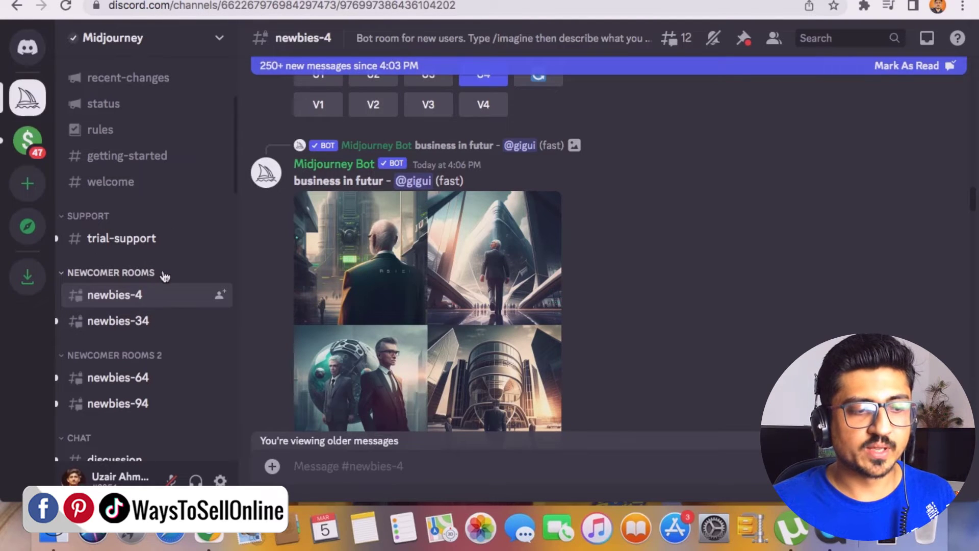
pyautogui.moveTo(129, 325)
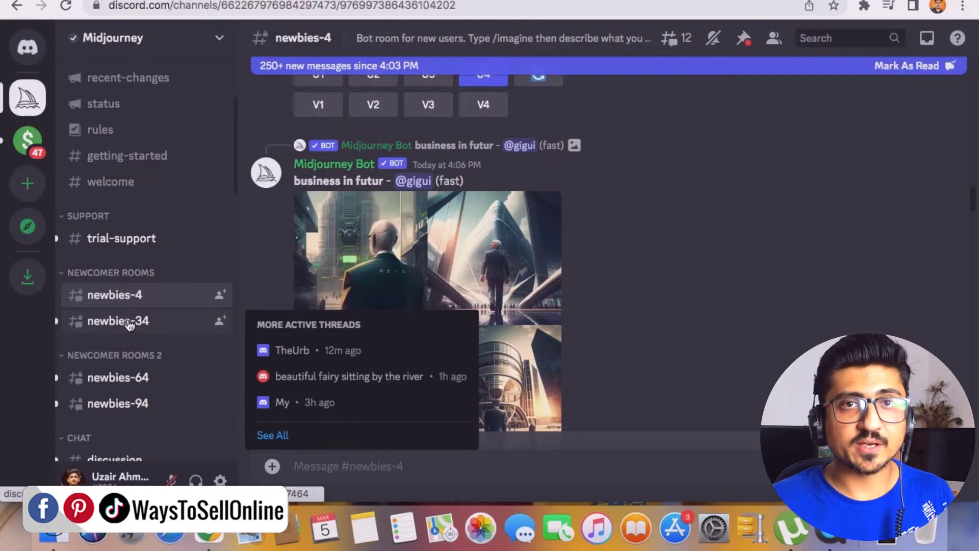
pyautogui.moveTo(125, 298)
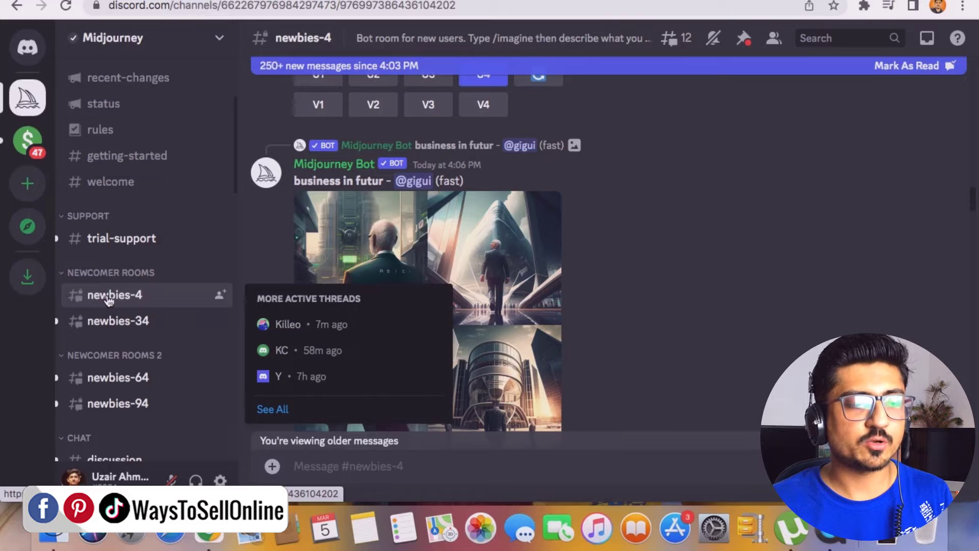
pyautogui.scroll(5, 631, 280)
pyautogui.scroll(8, 631, 280)
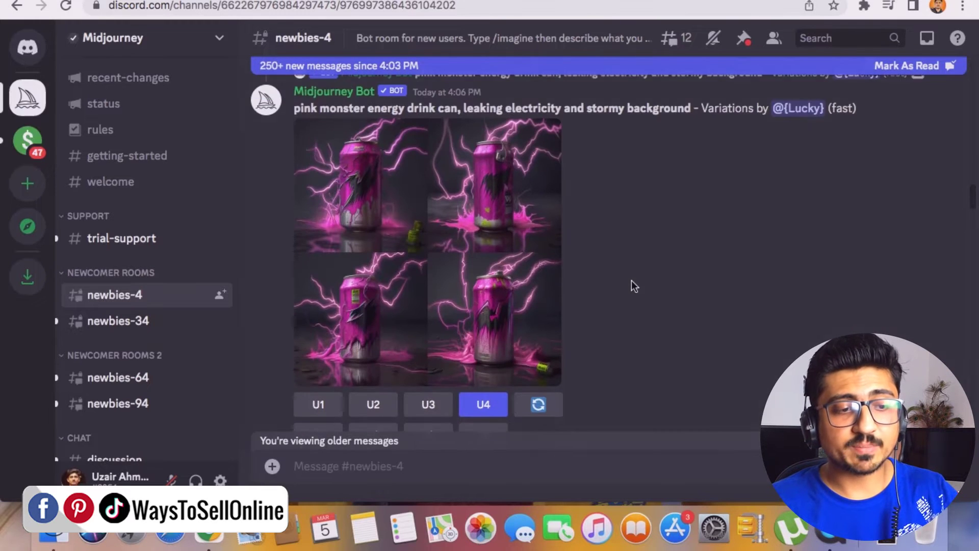
pyautogui.scroll(3, 632, 280)
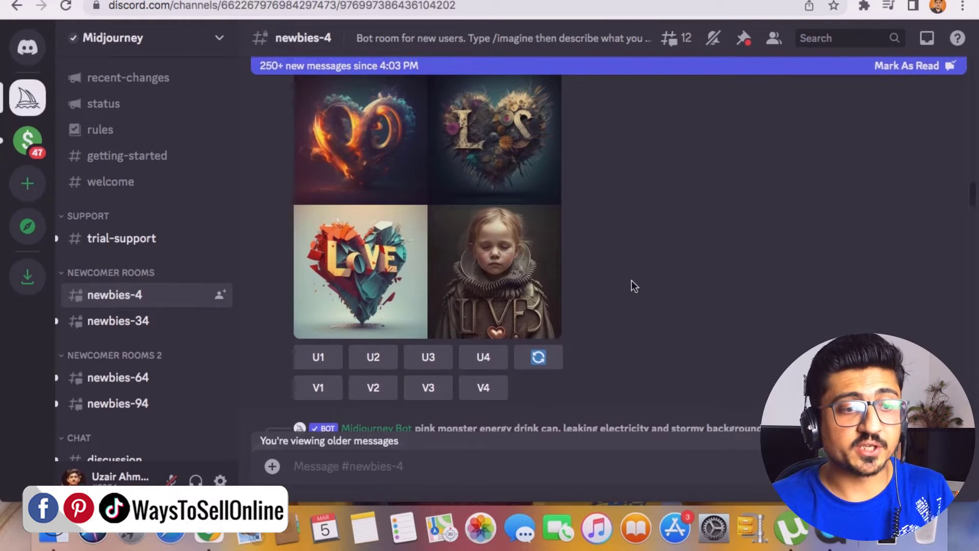
pyautogui.scroll(10, 632, 280)
pyautogui.scroll(-3, 632, 280)
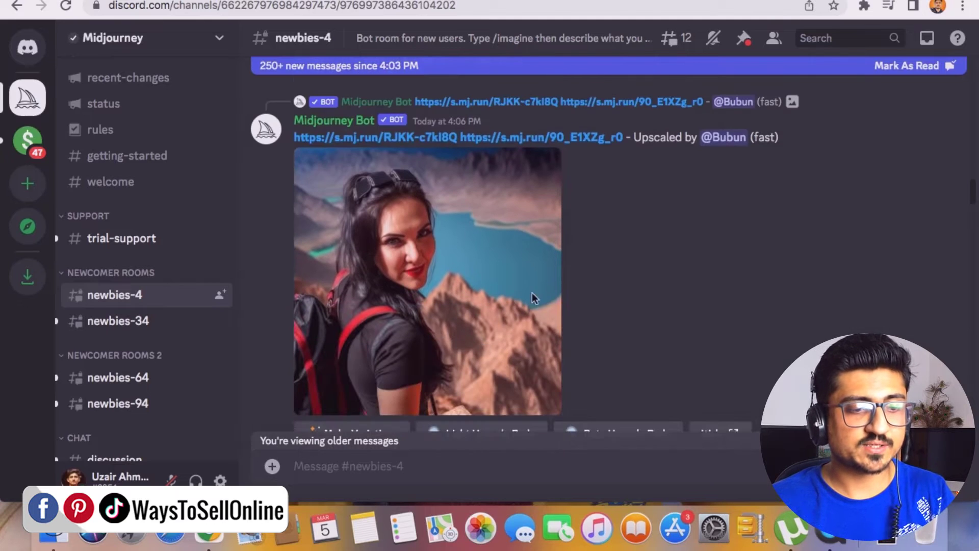
pyautogui.scroll(9, 592, 247)
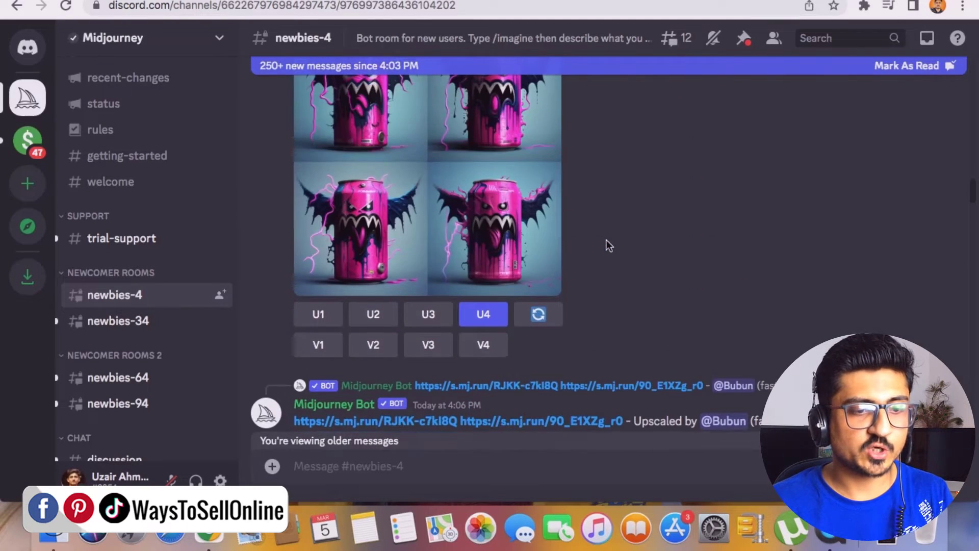
pyautogui.scroll(10, 600, 245)
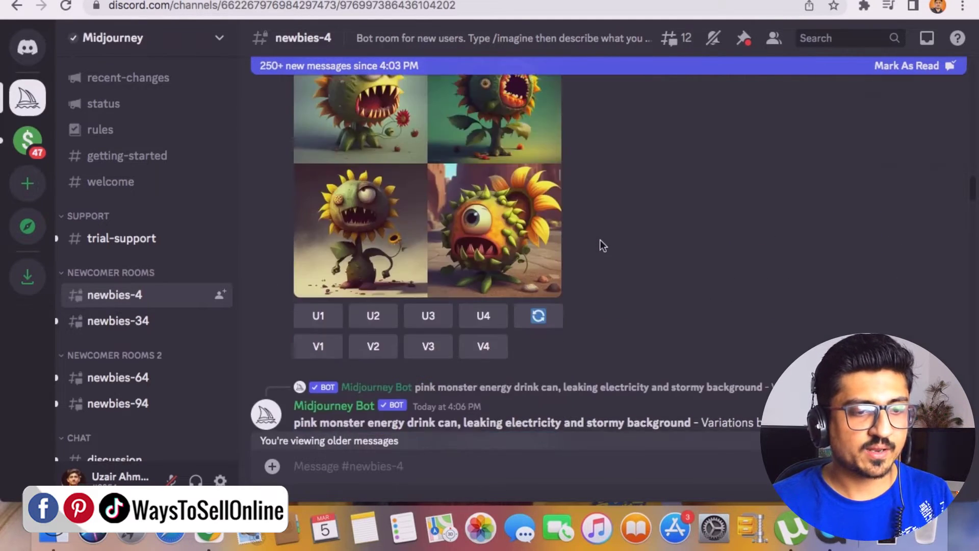
pyautogui.scroll(2, 506, 250)
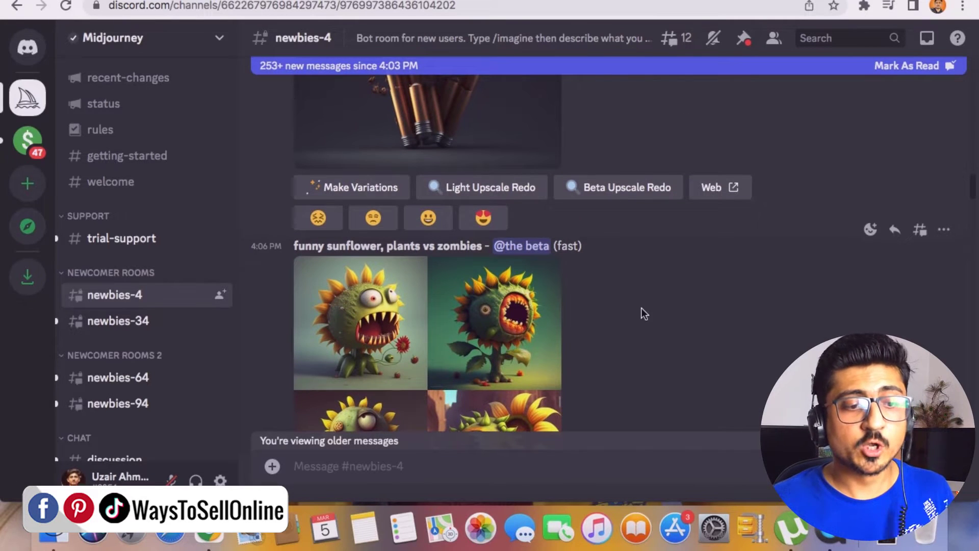
pyautogui.scroll(-15, 641, 308)
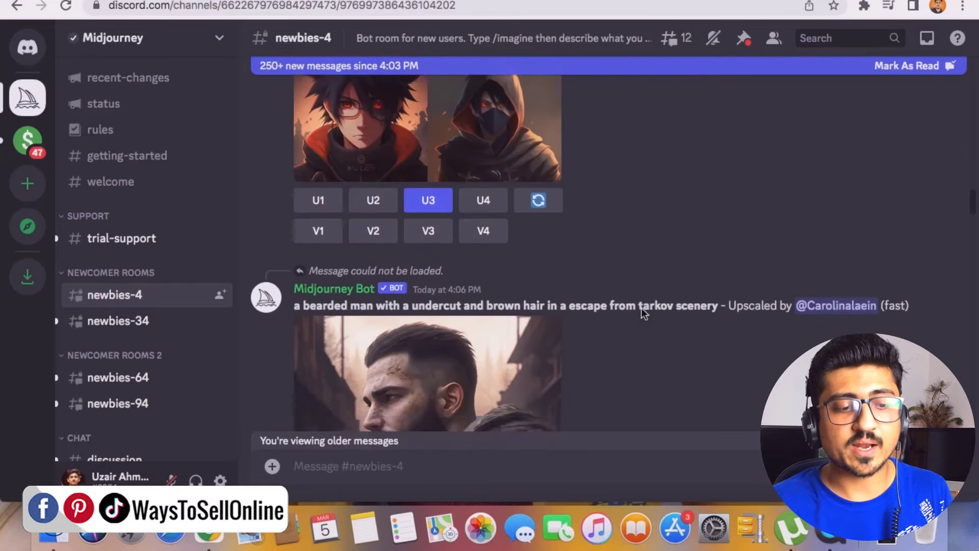
pyautogui.scroll(10, 640, 307)
pyautogui.scroll(-10, 641, 307)
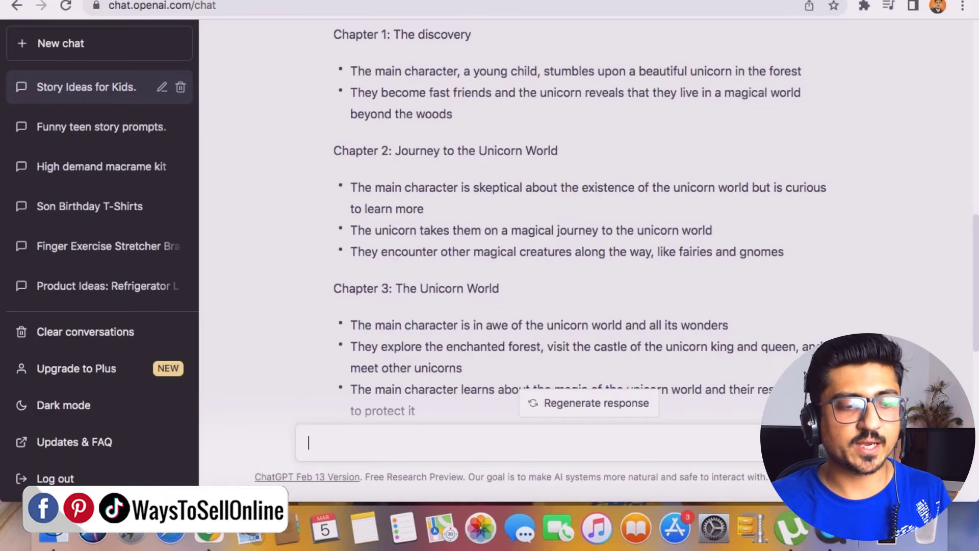
# Step: Return to the ChatGPT answer and copy the first bullet of Chapter 1, about the young child stumbling upon a unicorn
pyautogui.scroll(3, 471, 252)
pyautogui.scroll(-1, 524, 260)
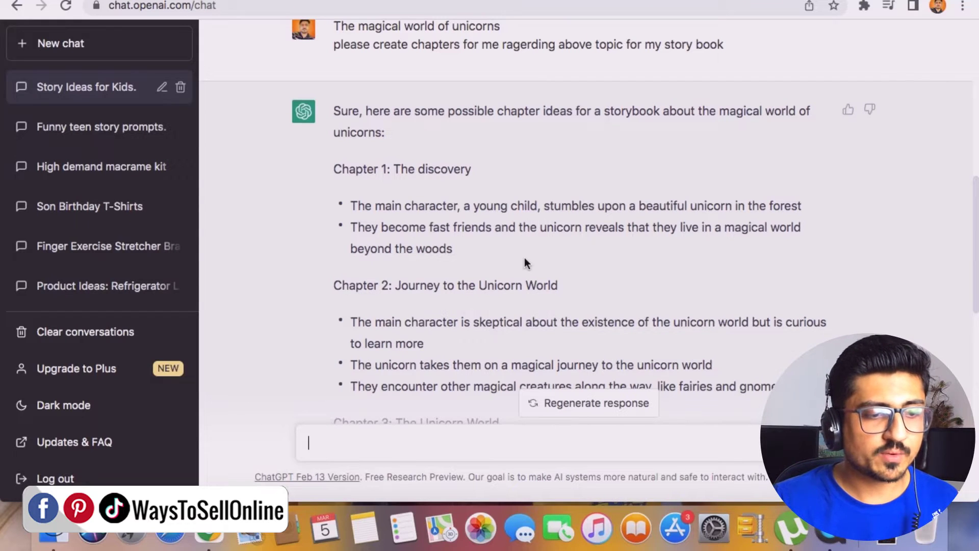
pyautogui.scroll(-3, 524, 259)
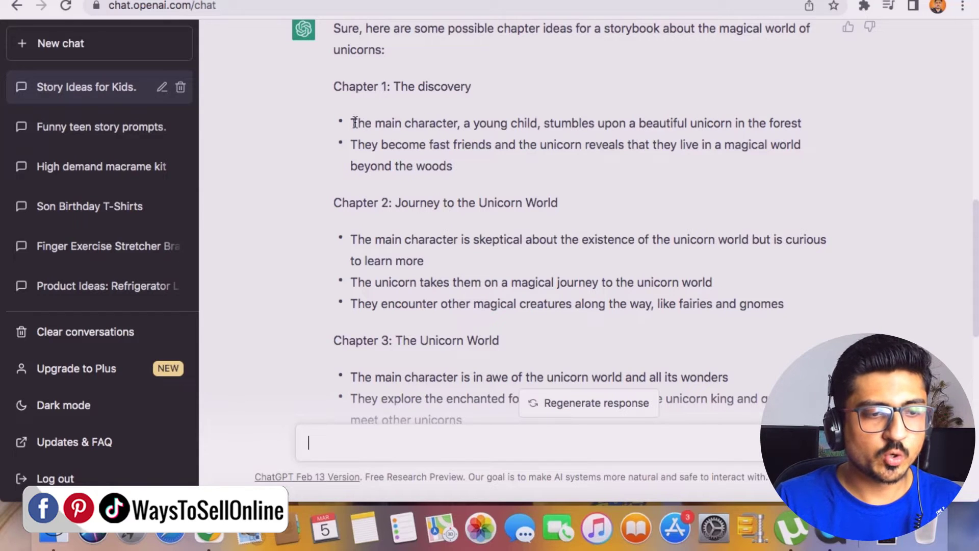
pyautogui.moveTo(354, 123); pyautogui.dragTo(800, 122)
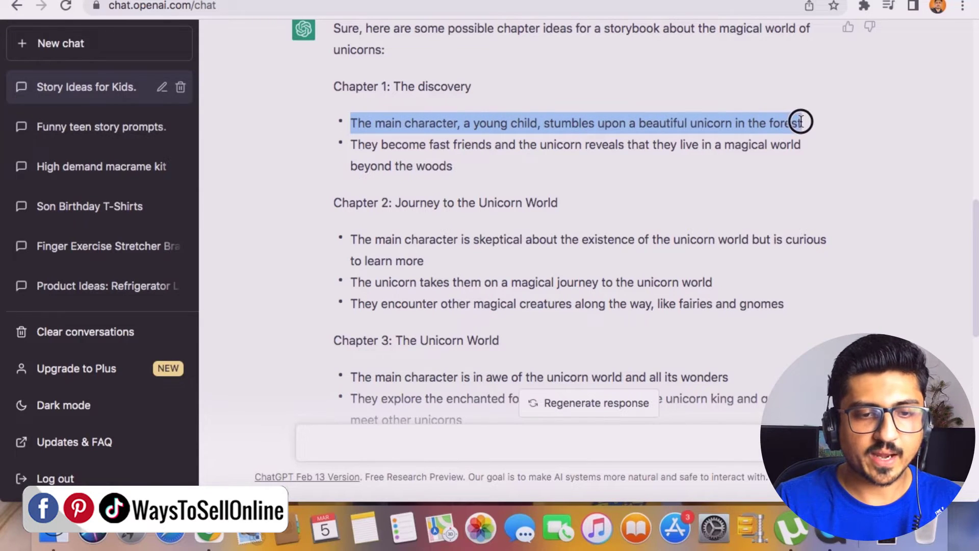
pyautogui.rightClick(800, 122)
pyautogui.click(684, 152)
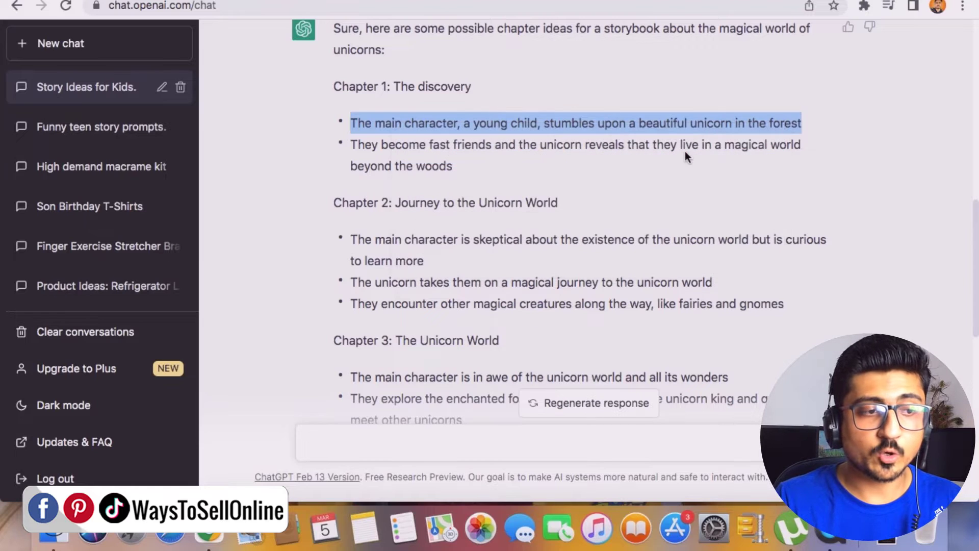
# Step: In Midjourney's newbies-4 channel, submit an /imagine prompt from the copied sentence, trimmed to "a young child stumbles upon a beautiful unicorn in the forest"
pyautogui.hotkey('ctrl', 'Tab')
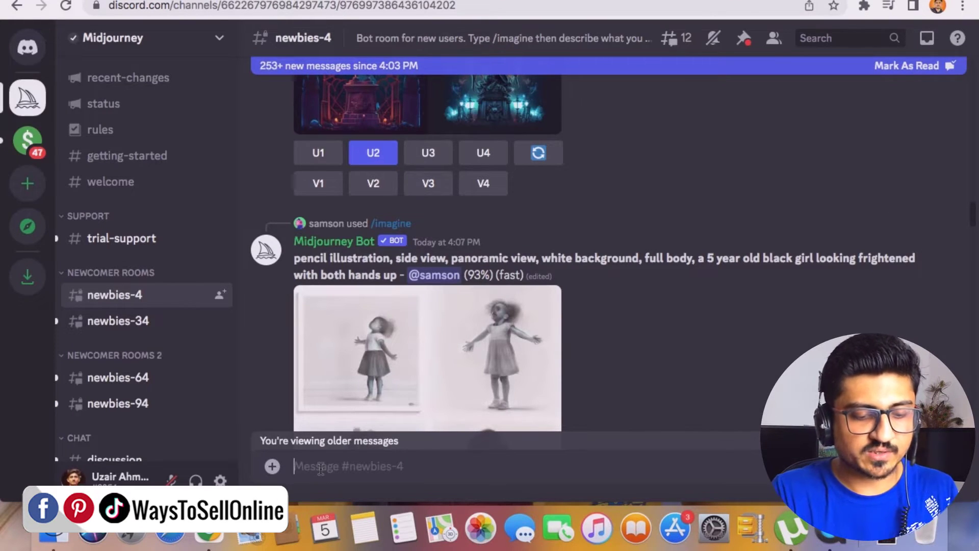
pyautogui.write('/imagine')
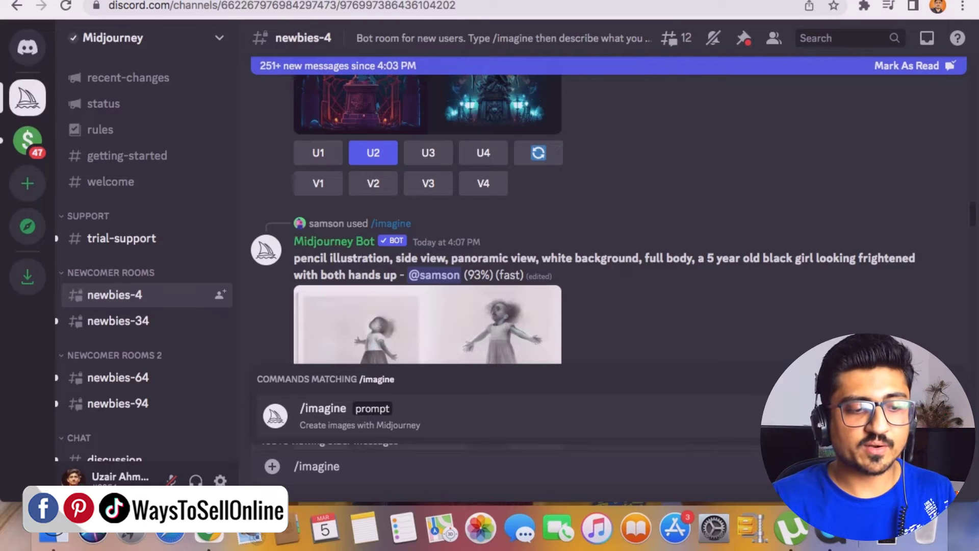
pyautogui.click(387, 414)
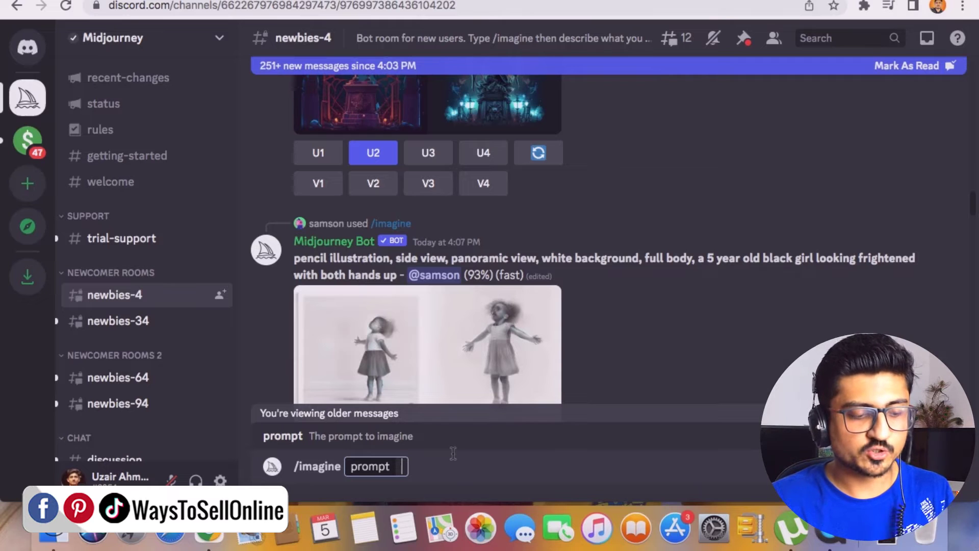
pyautogui.press('super+v')
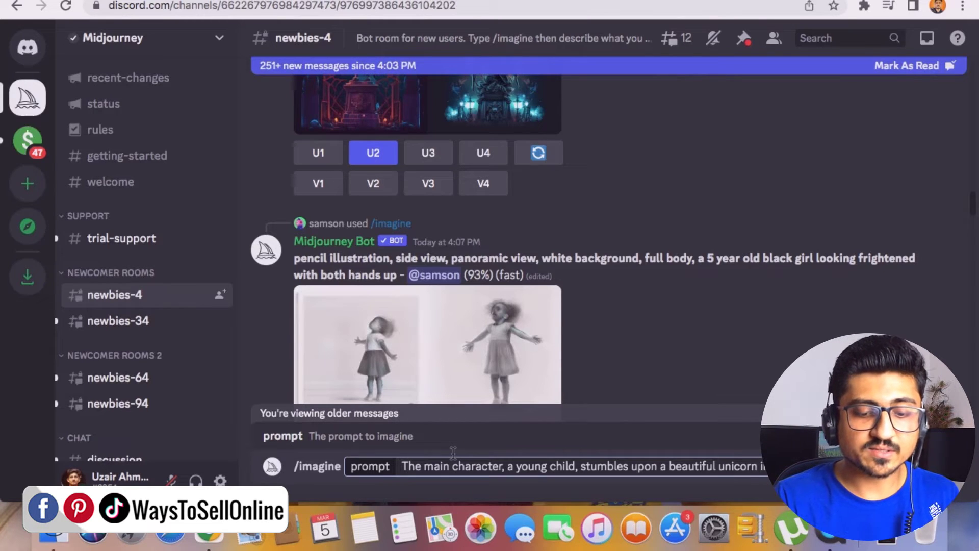
pyautogui.press('Return')
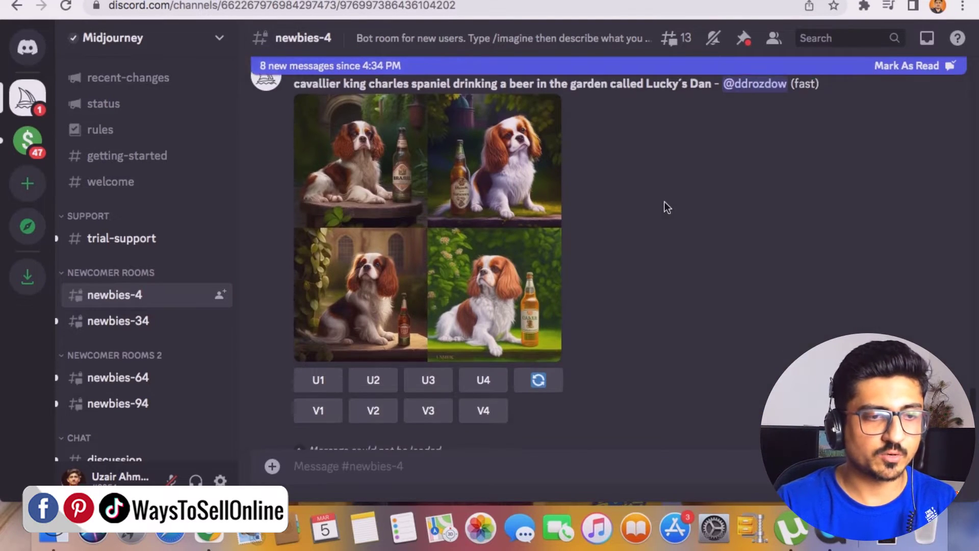
# Step: Find the four generated images of the child and unicorn in the channel and open them in the enlarged preview
pyautogui.scroll(5, 672, 223)
pyautogui.scroll(10, 672, 223)
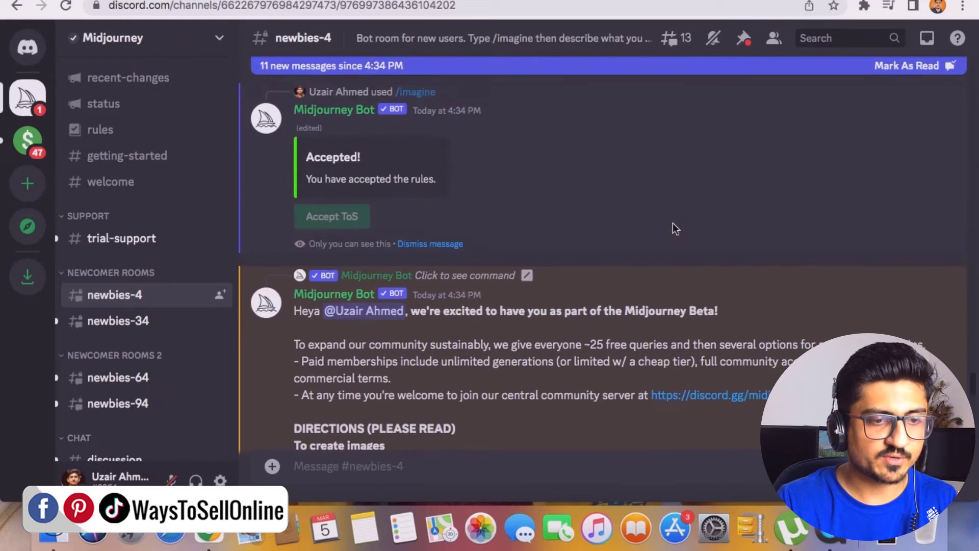
pyautogui.scroll(10, 622, 229)
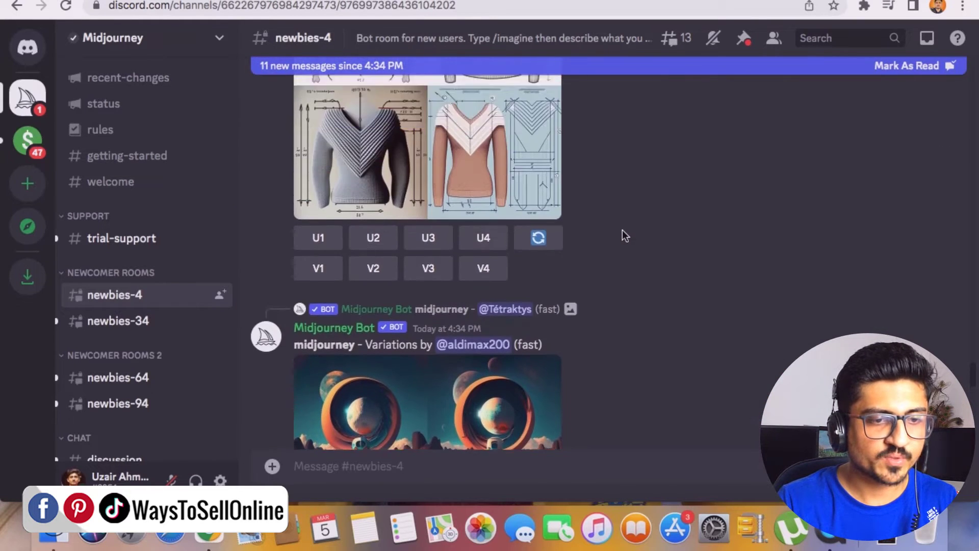
pyautogui.scroll(5, 645, 237)
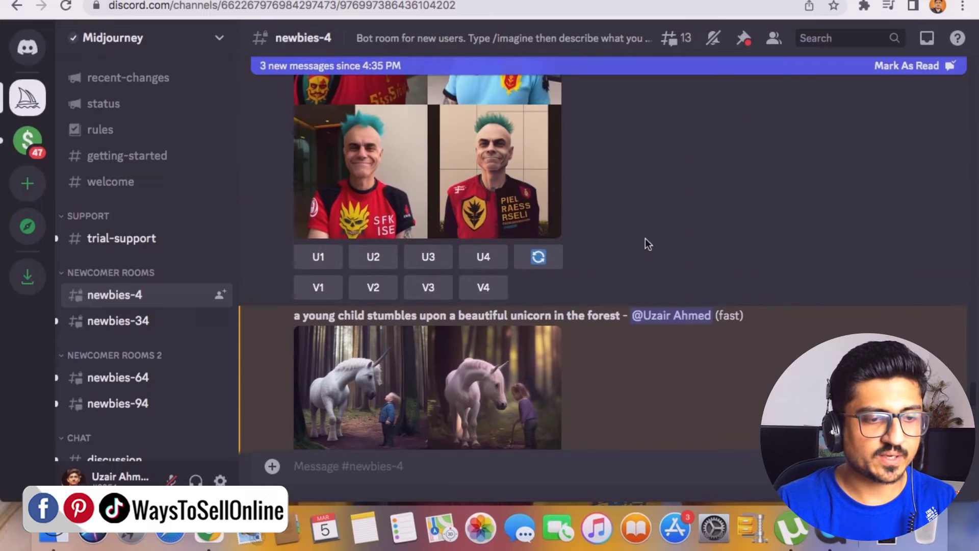
pyautogui.scroll(-3, 543, 219)
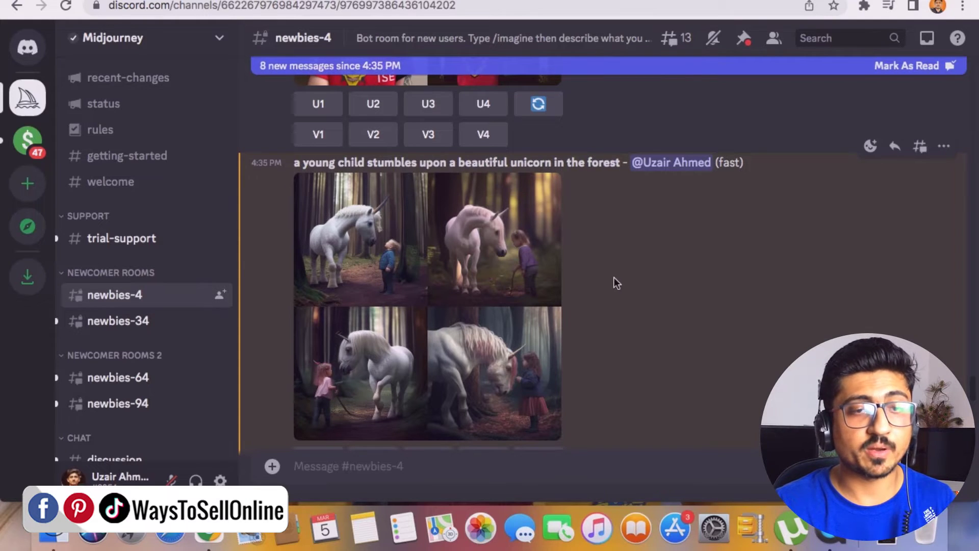
pyautogui.scroll(-2, 591, 274)
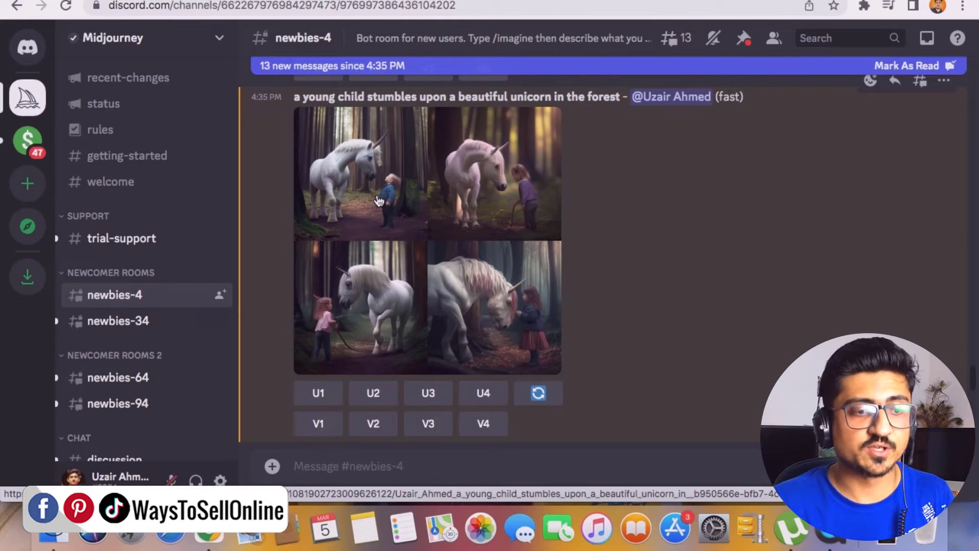
pyautogui.click(377, 199)
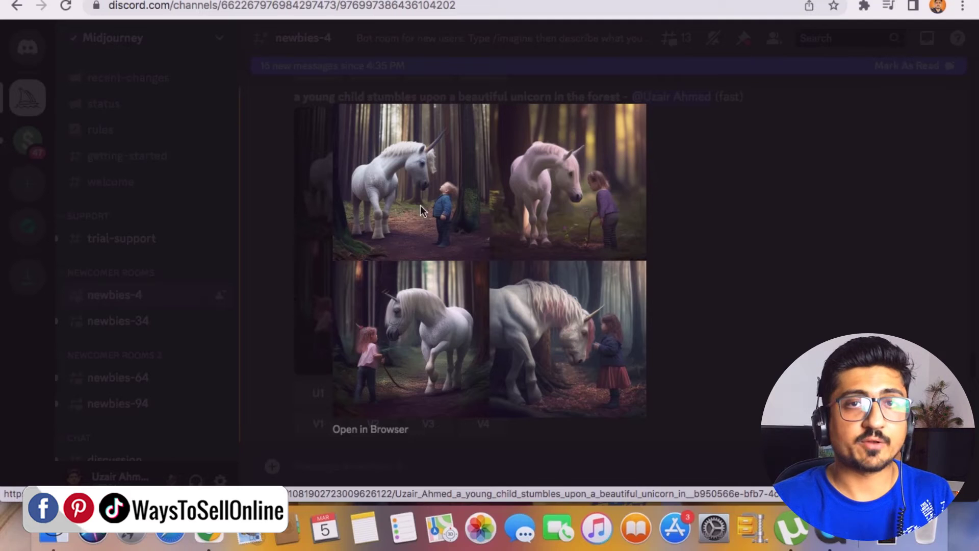
# Step: Close the enlarged Midjourney image preview, switch to Canva and search for "story book" templates
pyautogui.click(811, 157)
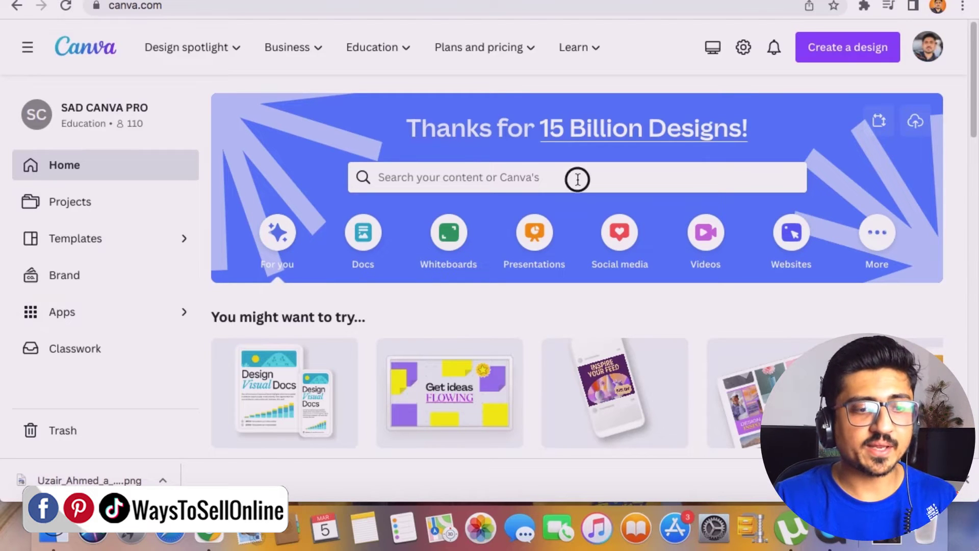
pyautogui.click(578, 178)
pyautogui.write('story book')
pyautogui.press('Return')
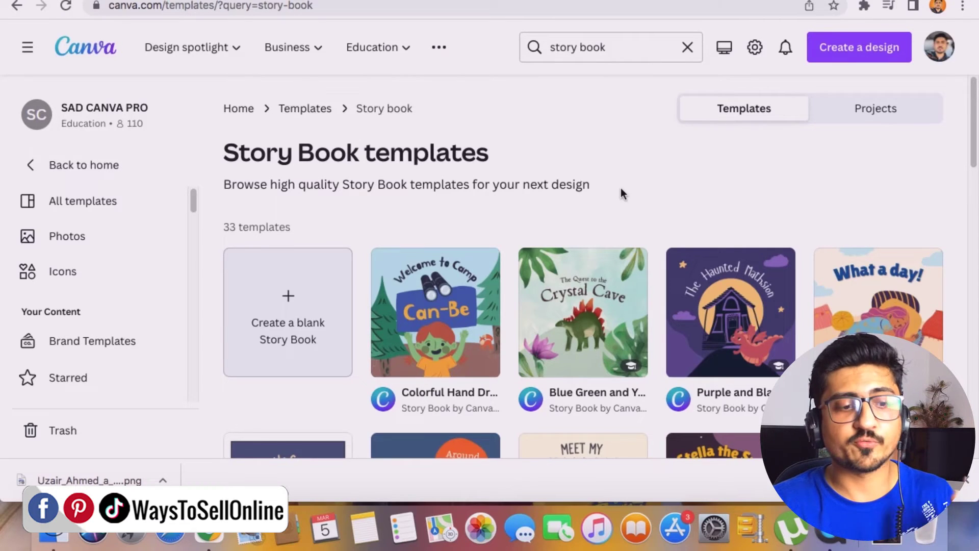
# Step: Start a design from the Colorful Hand Drawn Camping Adventure Personalizable Story Book template and look through its first pages
pyautogui.scroll(-5, 621, 190)
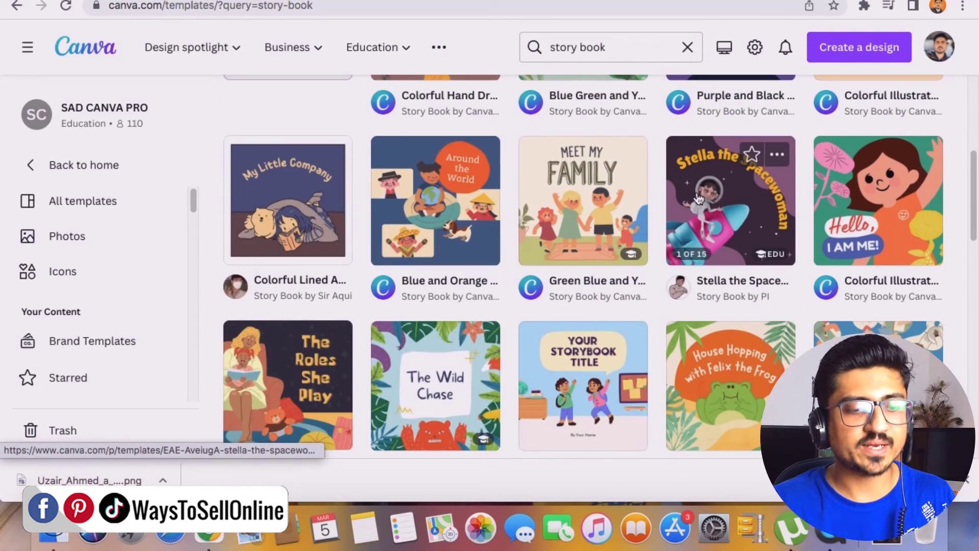
pyautogui.scroll(5, 683, 196)
pyautogui.click(456, 343)
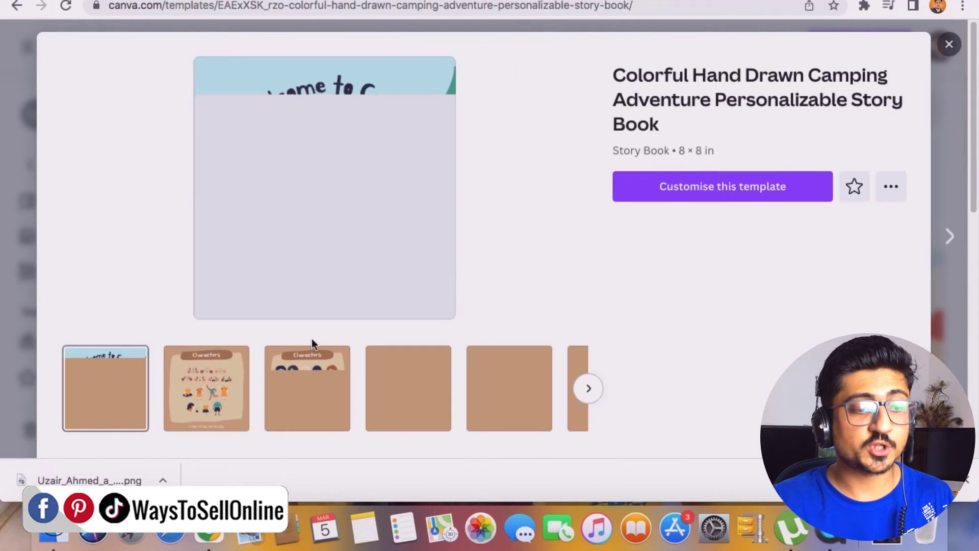
pyautogui.click(707, 185)
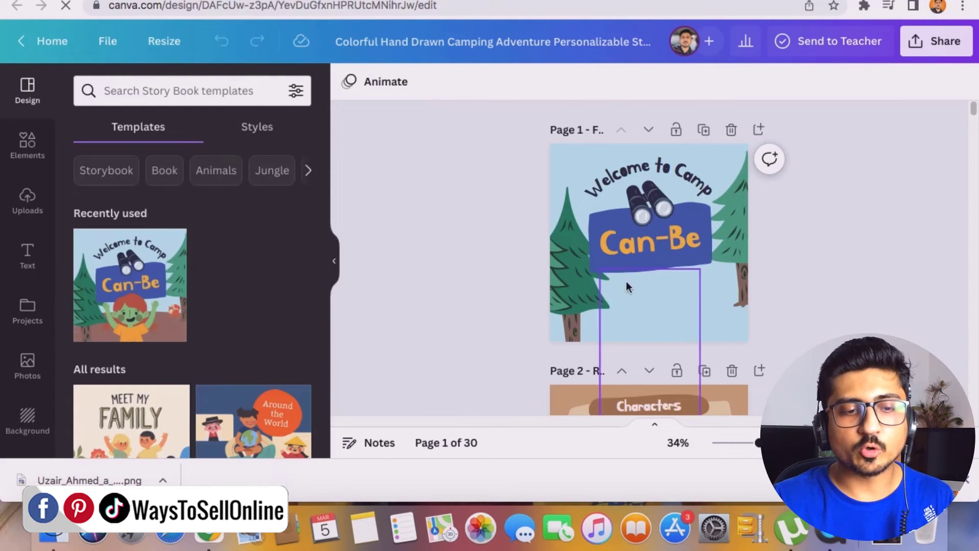
pyautogui.scroll(-5, 814, 280)
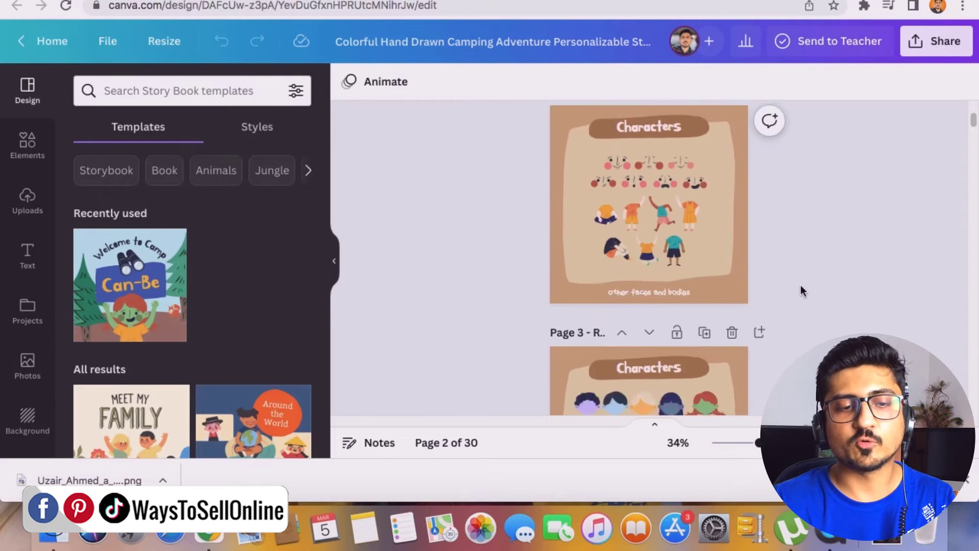
pyautogui.scroll(-5, 800, 287)
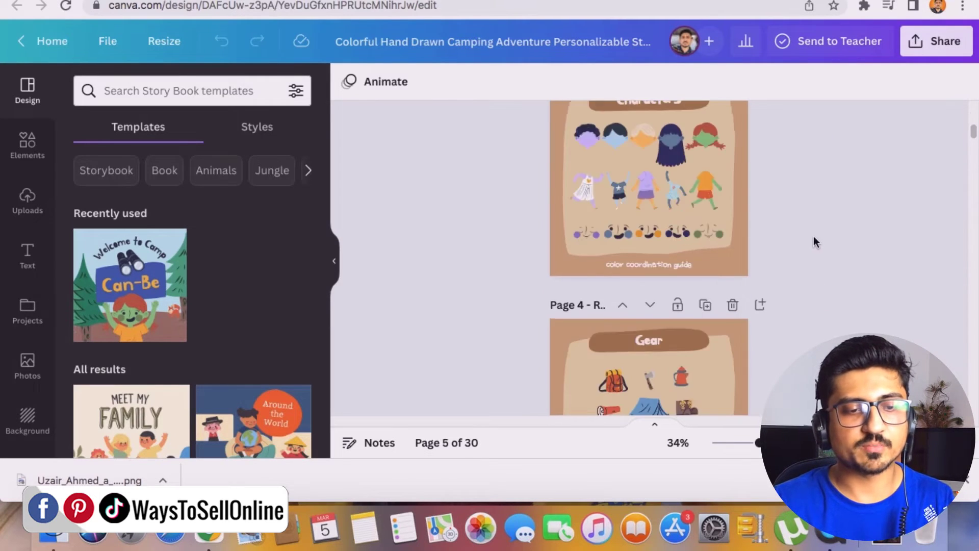
pyautogui.scroll(10, 813, 236)
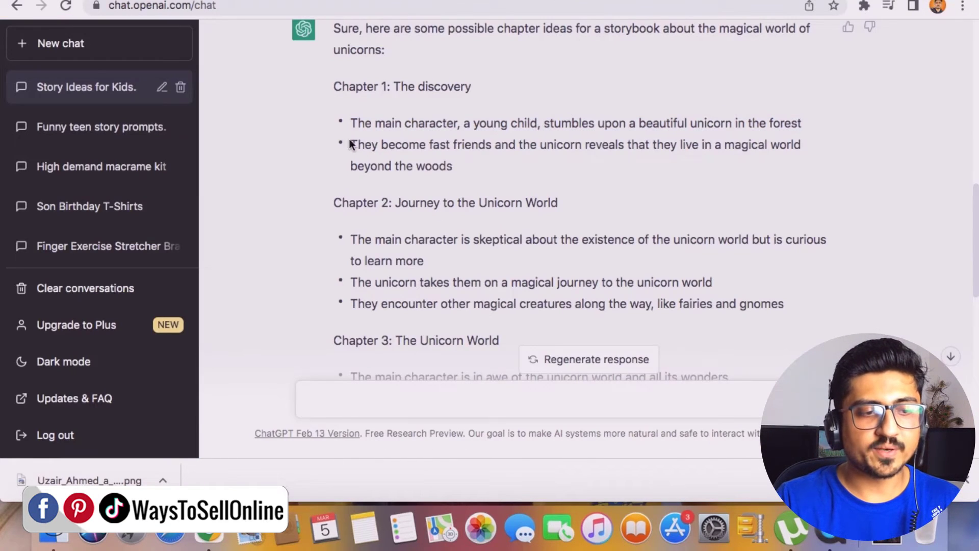
# Step: In the ChatGPT answer, copy the second bullet of Chapter 1, about becoming fast friends with the unicorn
pyautogui.moveTo(352, 144); pyautogui.dragTo(453, 166)
pyautogui.rightClick(425, 145)
pyautogui.click(452, 177)
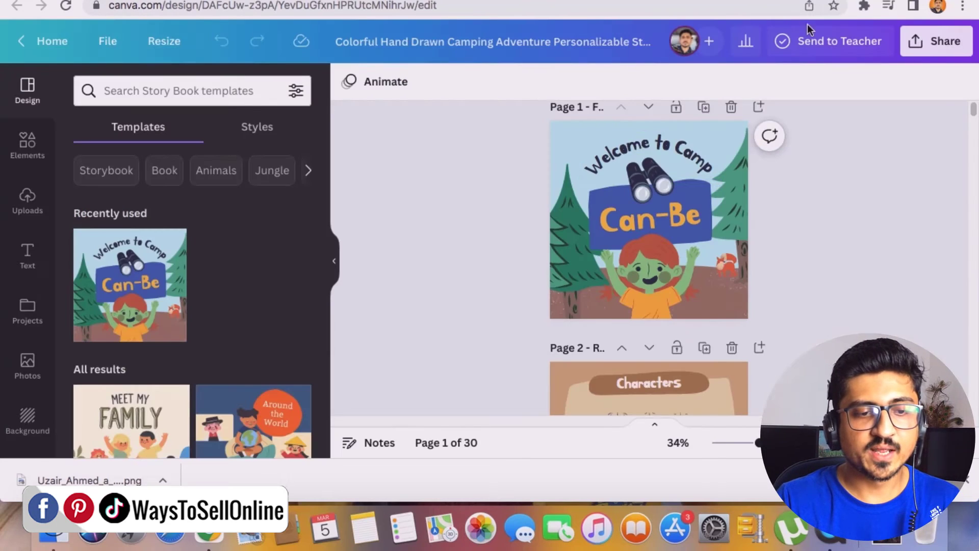
# Step: Back in Canva, replace the "Welcome to Camp" text on the cover page with the copied ChatGPT sentence
pyautogui.doubleClick(637, 145)
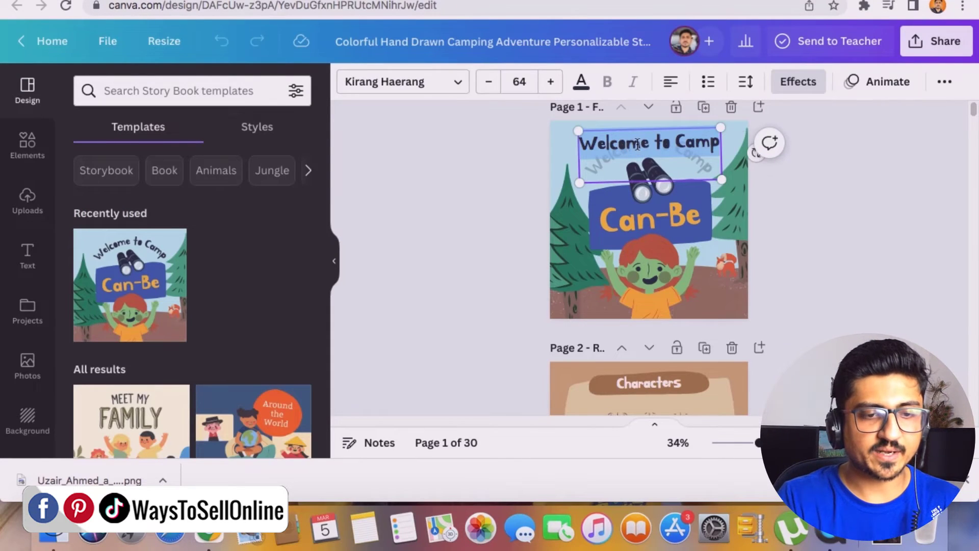
pyautogui.press('cmd+v')
pyautogui.click(841, 201)
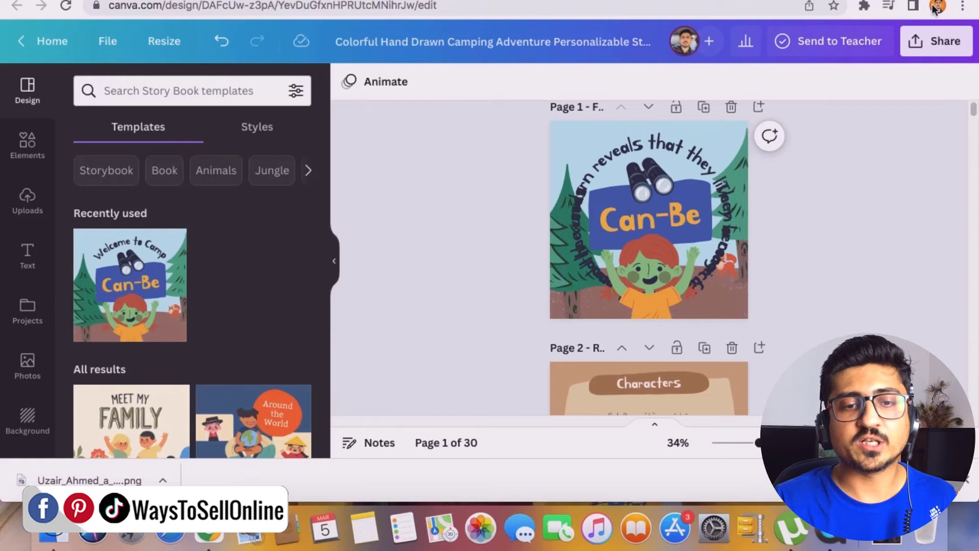
# Step: Open the sharing options of the story book design and look through the available choices
pyautogui.click(949, 43)
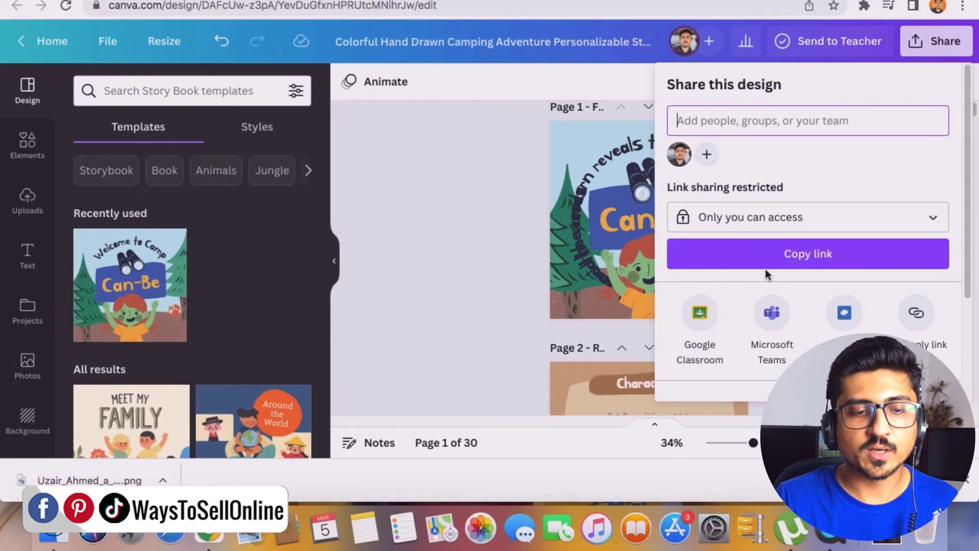
pyautogui.scroll(-2, 780, 272)
pyautogui.scroll(-2, 793, 266)
pyautogui.click(791, 264)
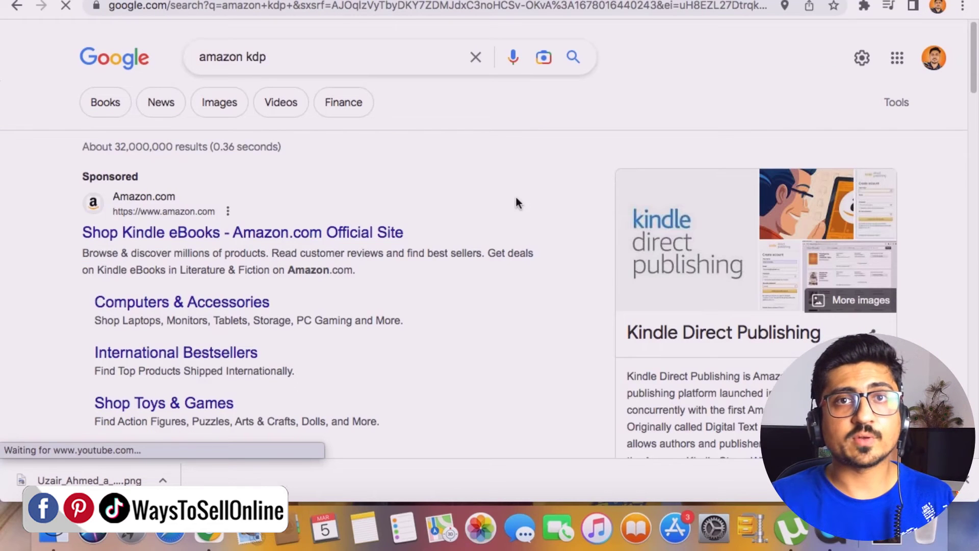
# Step: Open the Amazon Kindle Direct Publishing site from the Google results and sign in with the Amazon account
pyautogui.scroll(-5, 343, 245)
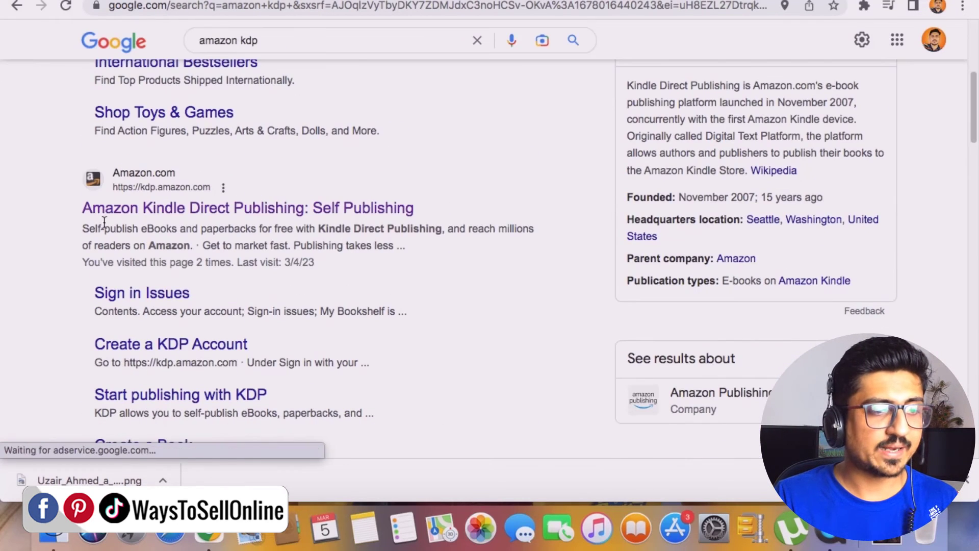
pyautogui.click(248, 217)
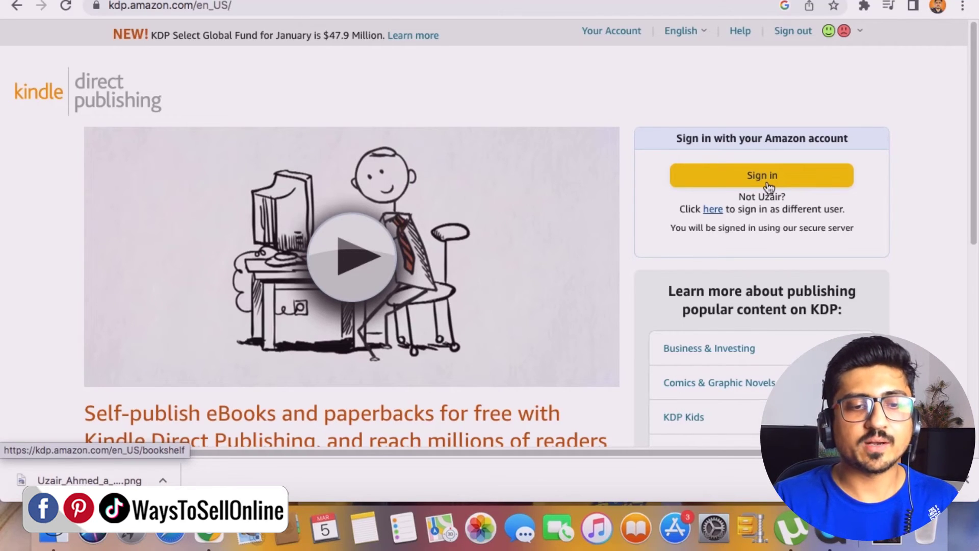
pyautogui.click(769, 187)
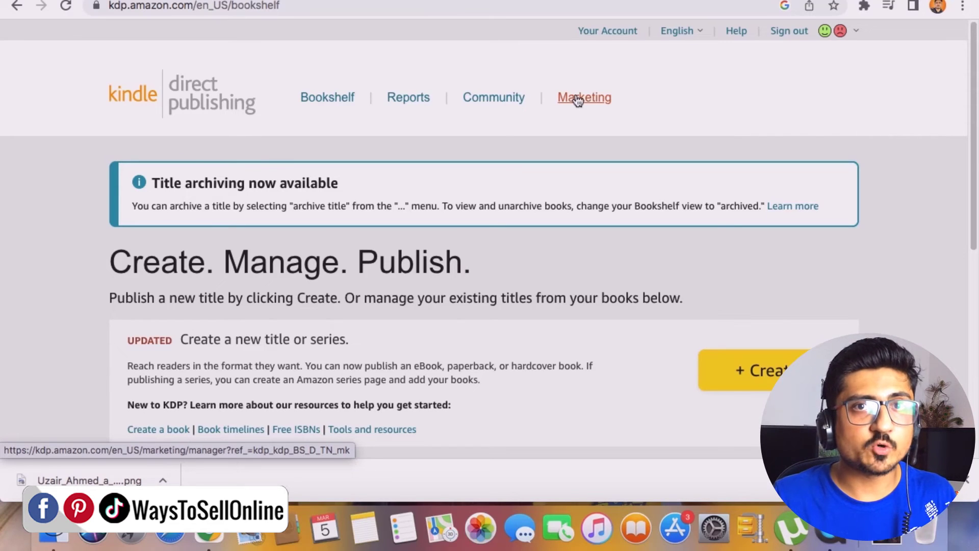
# Step: Start creating a new title on KDP and choose paperback as its format
pyautogui.click(747, 370)
pyautogui.scroll(-4, 653, 368)
pyautogui.scroll(-2, 650, 368)
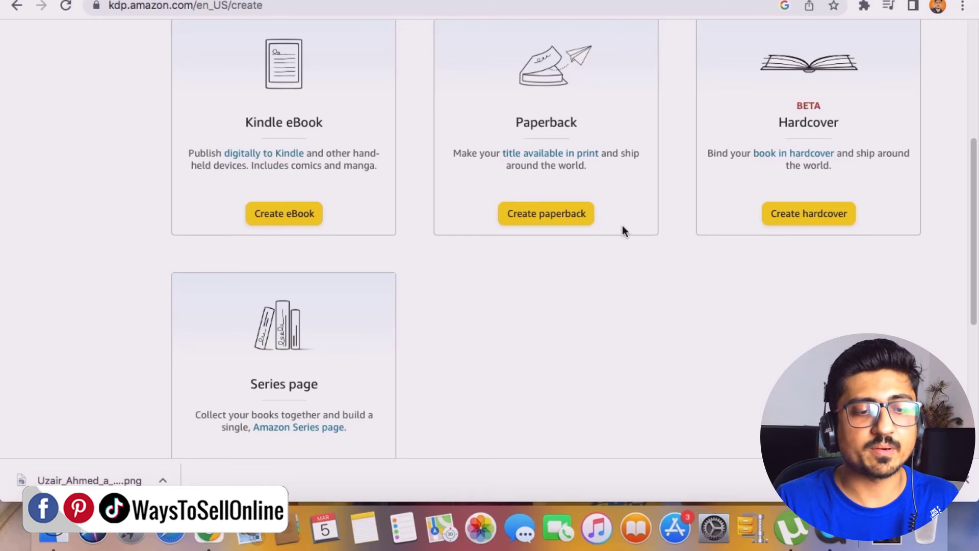
pyautogui.click(547, 217)
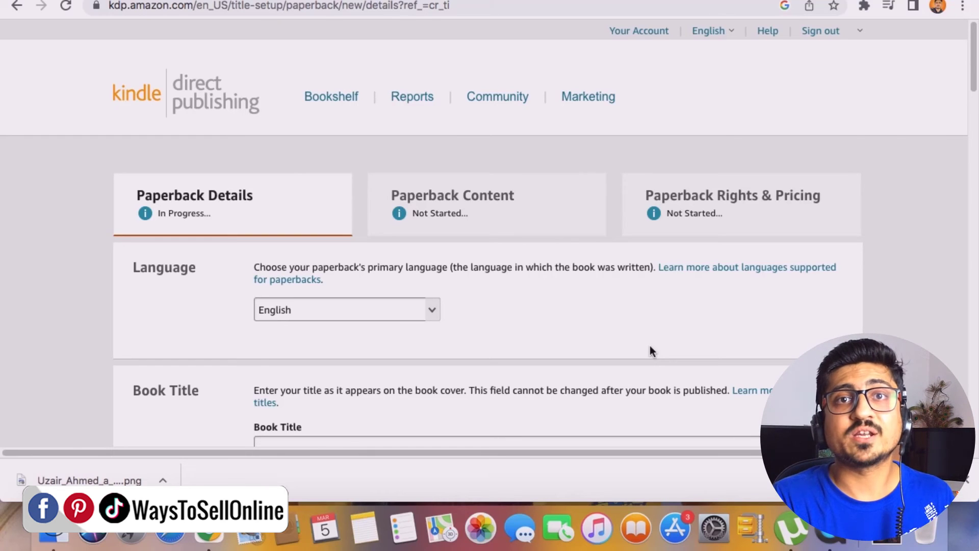
# Step: Examine the Paperback Details form from the book title and author through description, publishing rights, keywords, categories and adult content
pyautogui.scroll(-3, 652, 350)
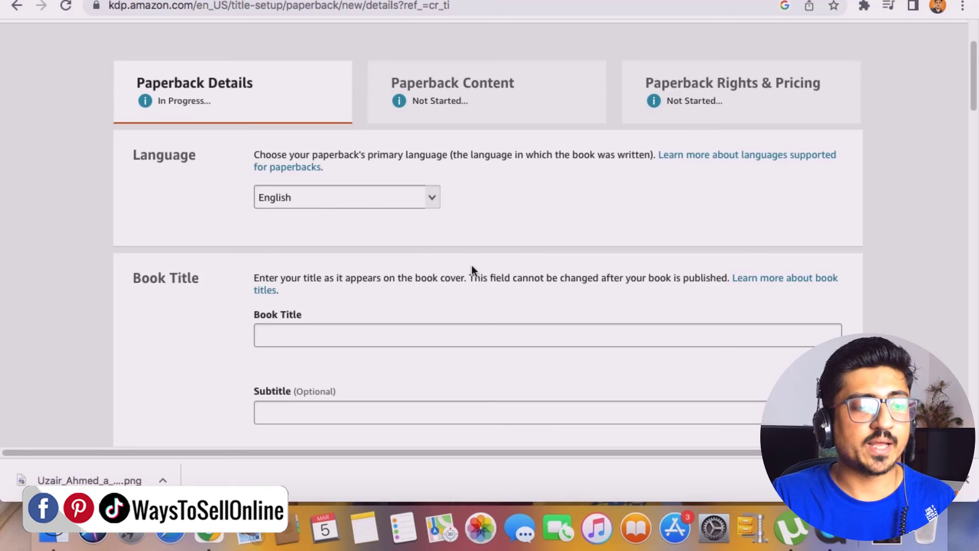
pyautogui.scroll(-6, 197, 239)
pyautogui.scroll(-3, 490, 242)
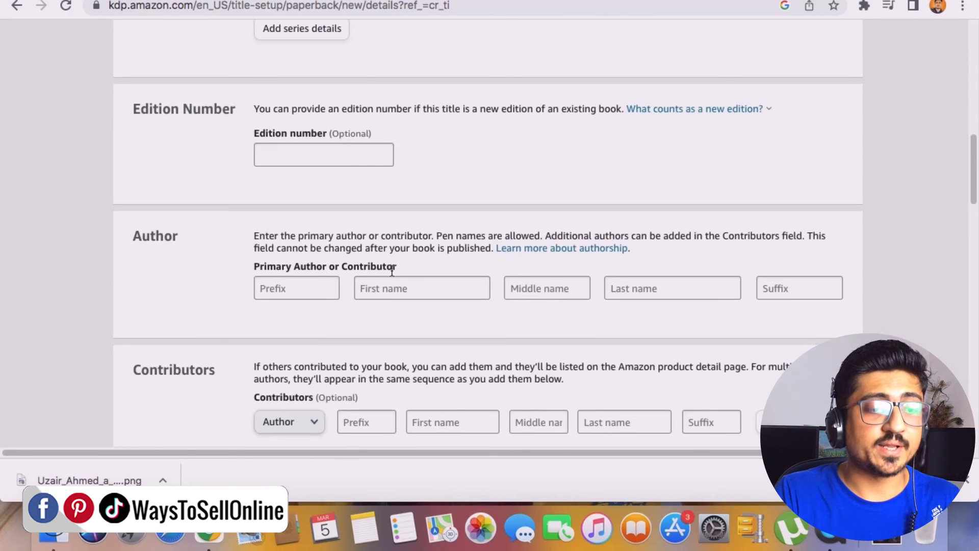
pyautogui.scroll(-2, 428, 301)
pyautogui.scroll(-7, 442, 308)
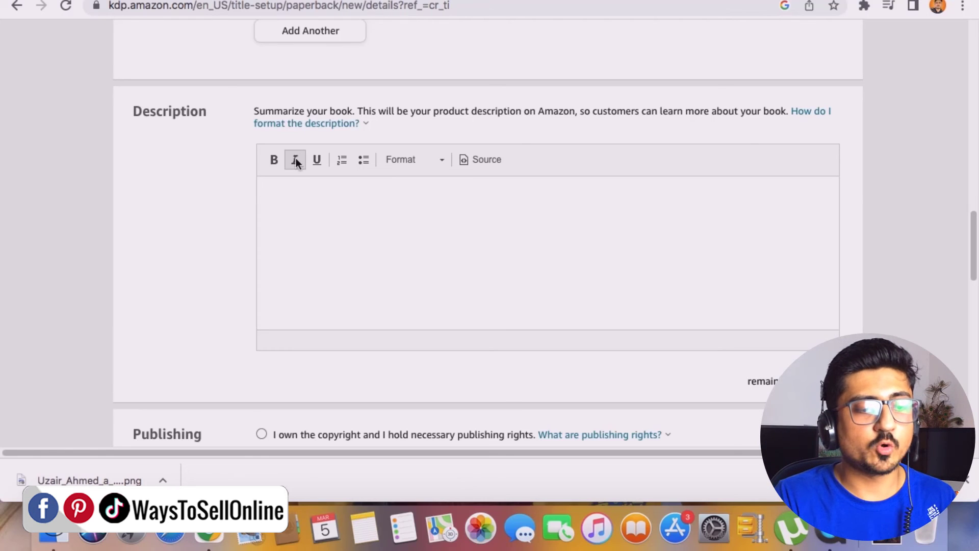
pyautogui.scroll(-3, 296, 160)
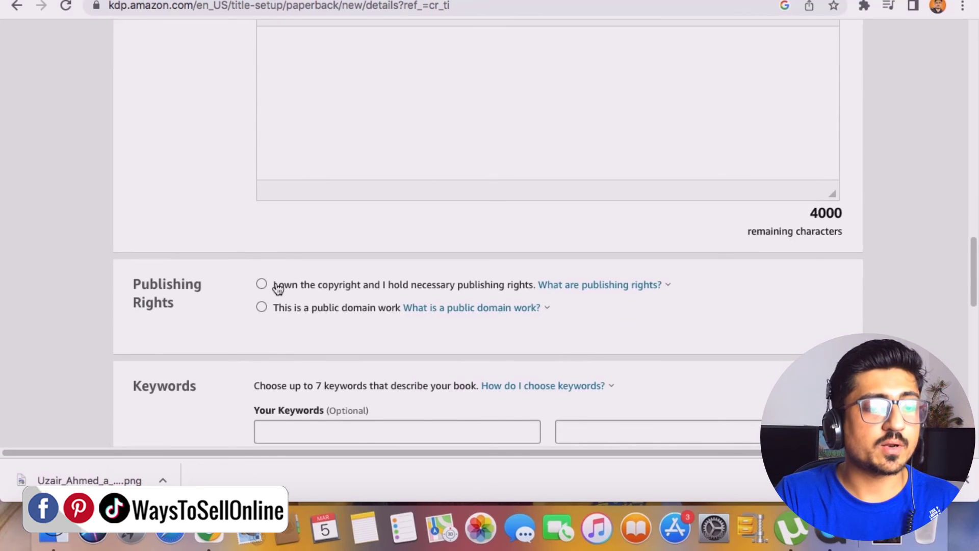
pyautogui.scroll(-6, 323, 298)
pyautogui.scroll(-1, 324, 299)
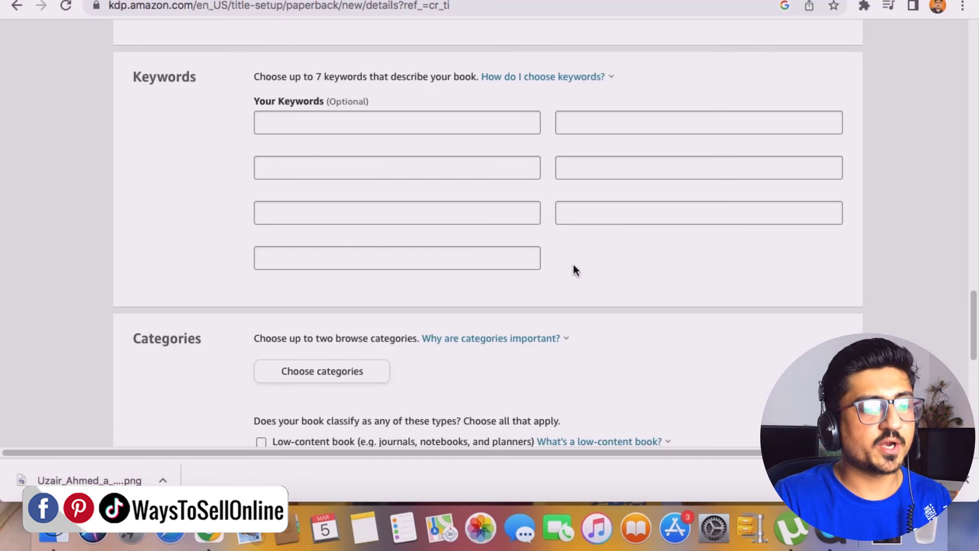
pyautogui.scroll(-5, 347, 250)
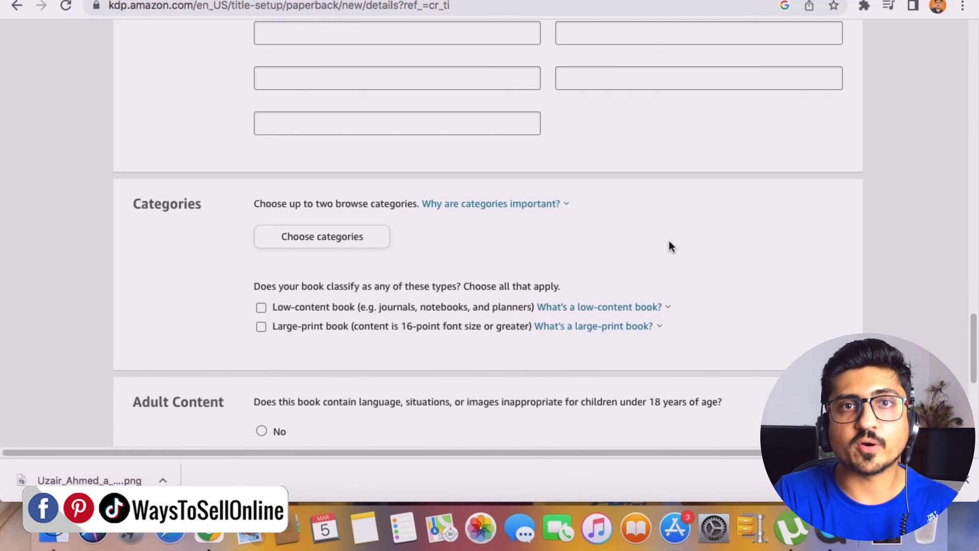
pyautogui.scroll(-10, 669, 240)
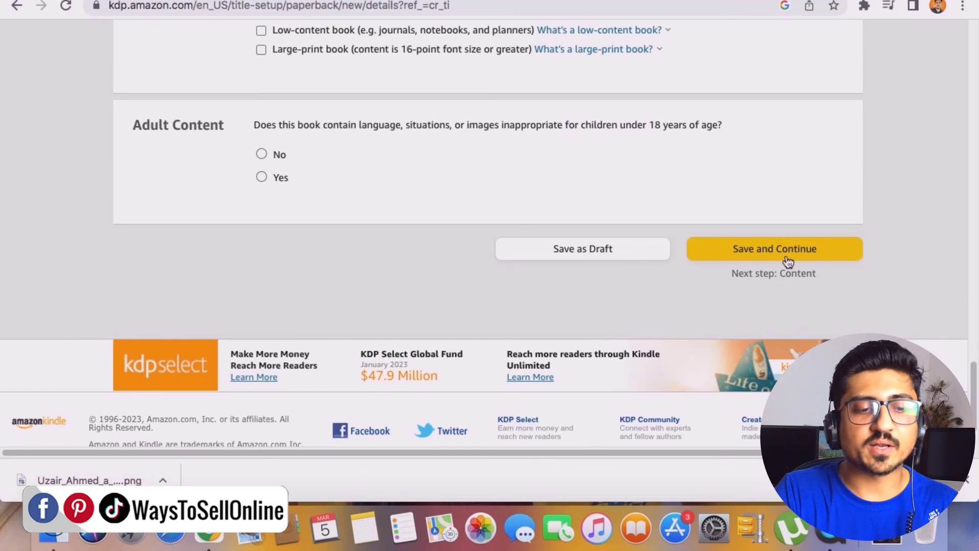